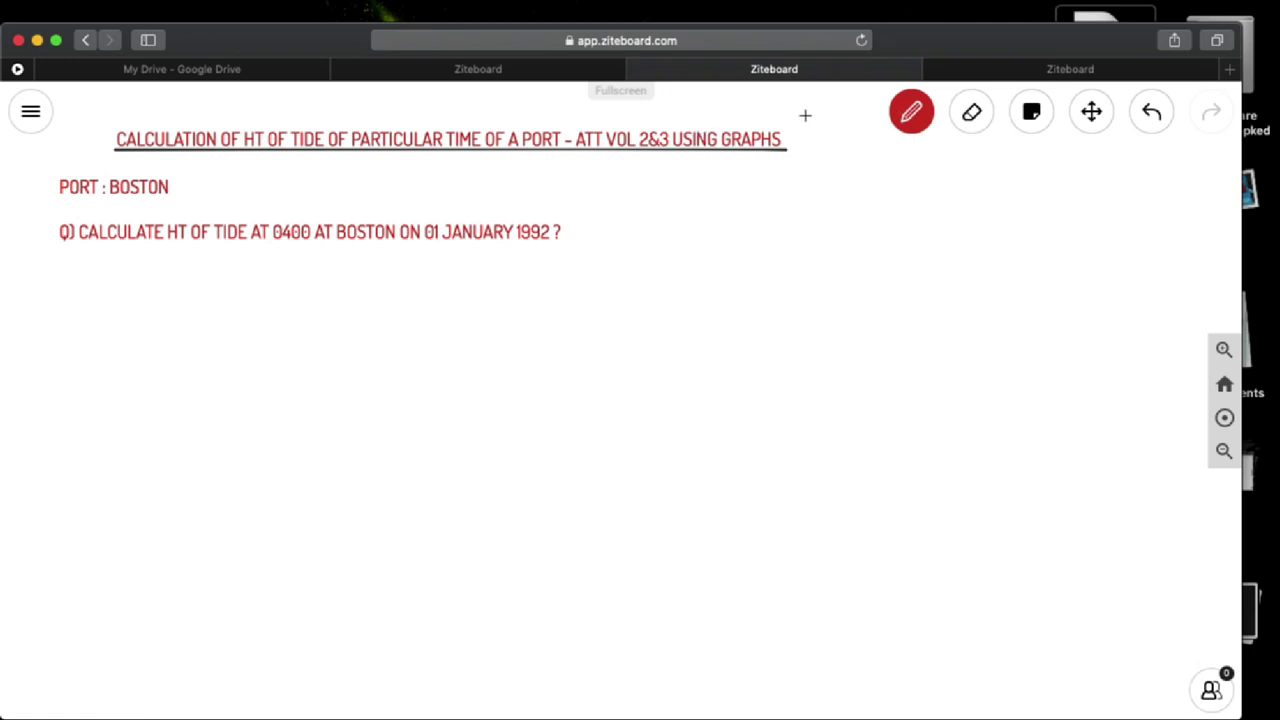
- On the conditions board, redo the erased lines for 'SHM outside 5–7 hours' and 'legal local time'
left_click(989, 80)
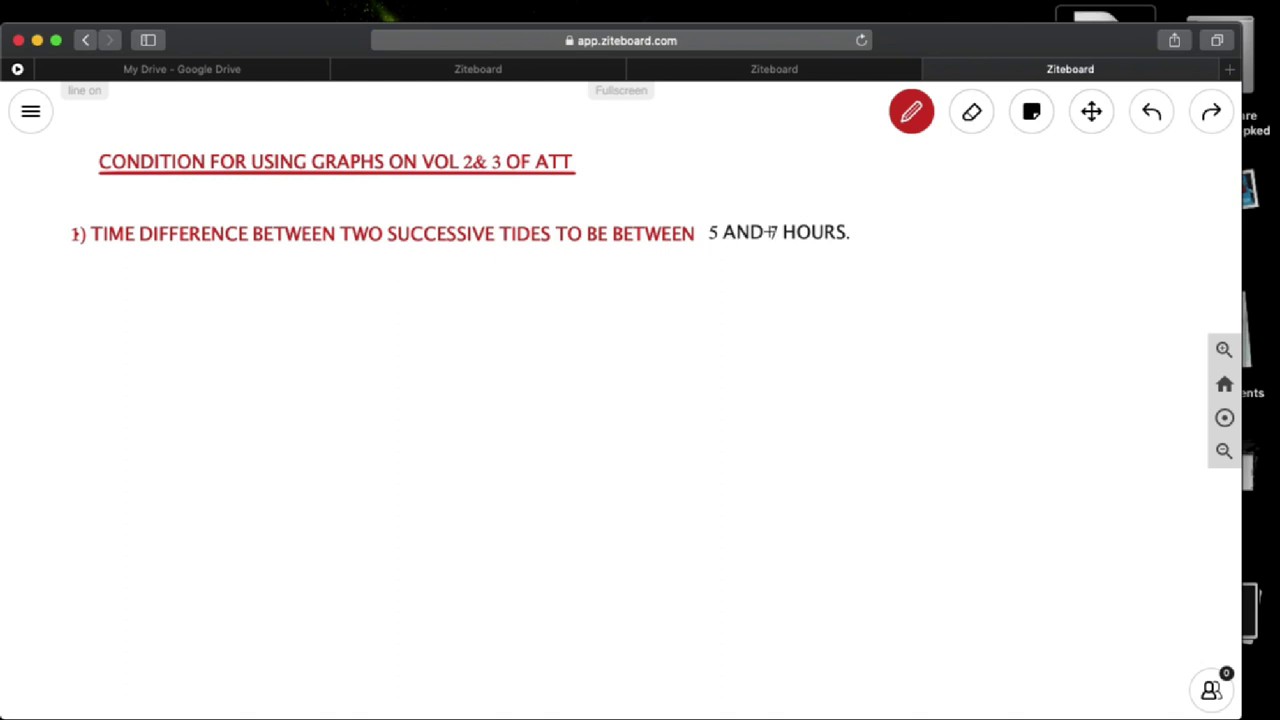
left_click(1207, 111)
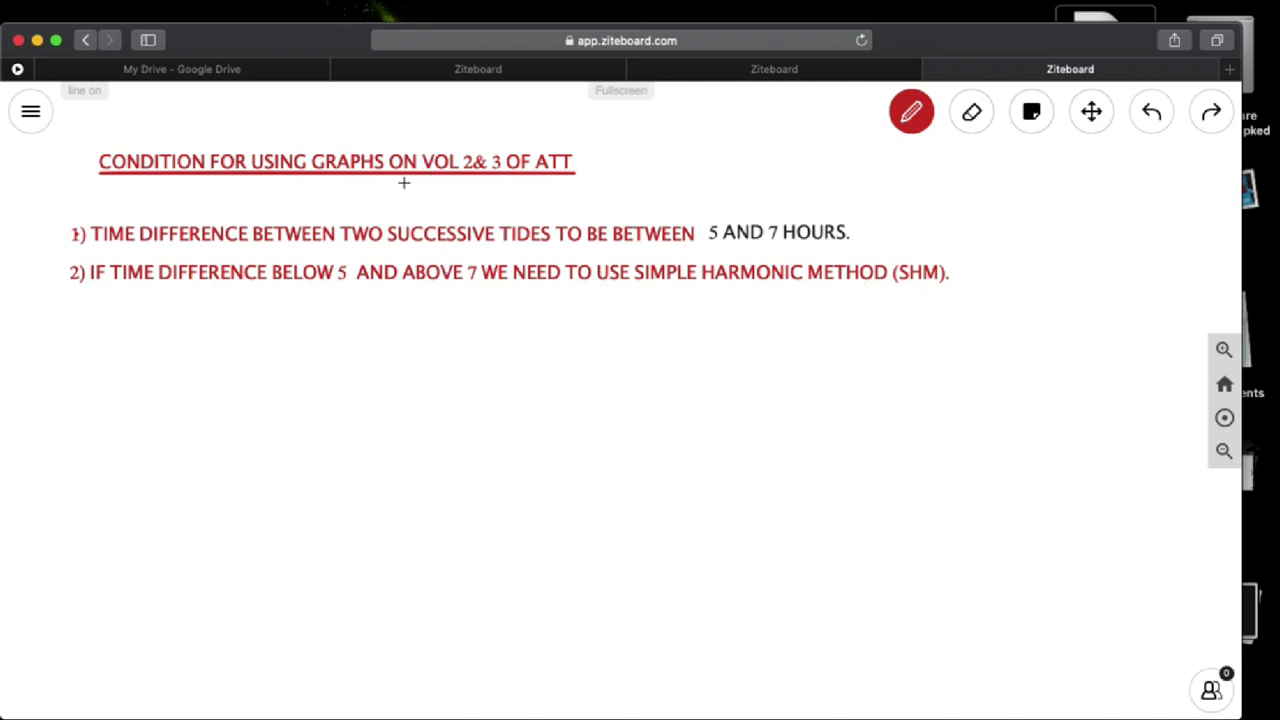
left_click(1207, 115)
left_click(1207, 115)
left_click(1207, 115)
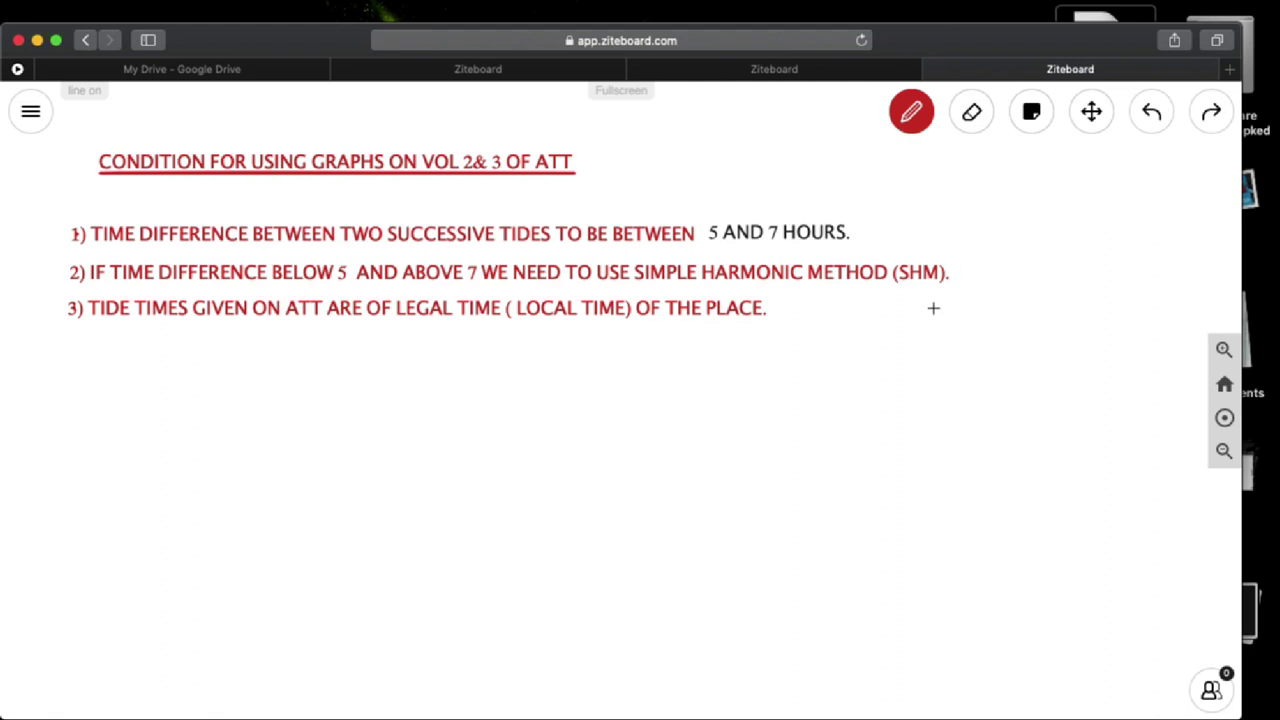
- Redo the rising/falling tides and common graph conditions, then return to the Boston tide-height question board
left_click(1213, 112)
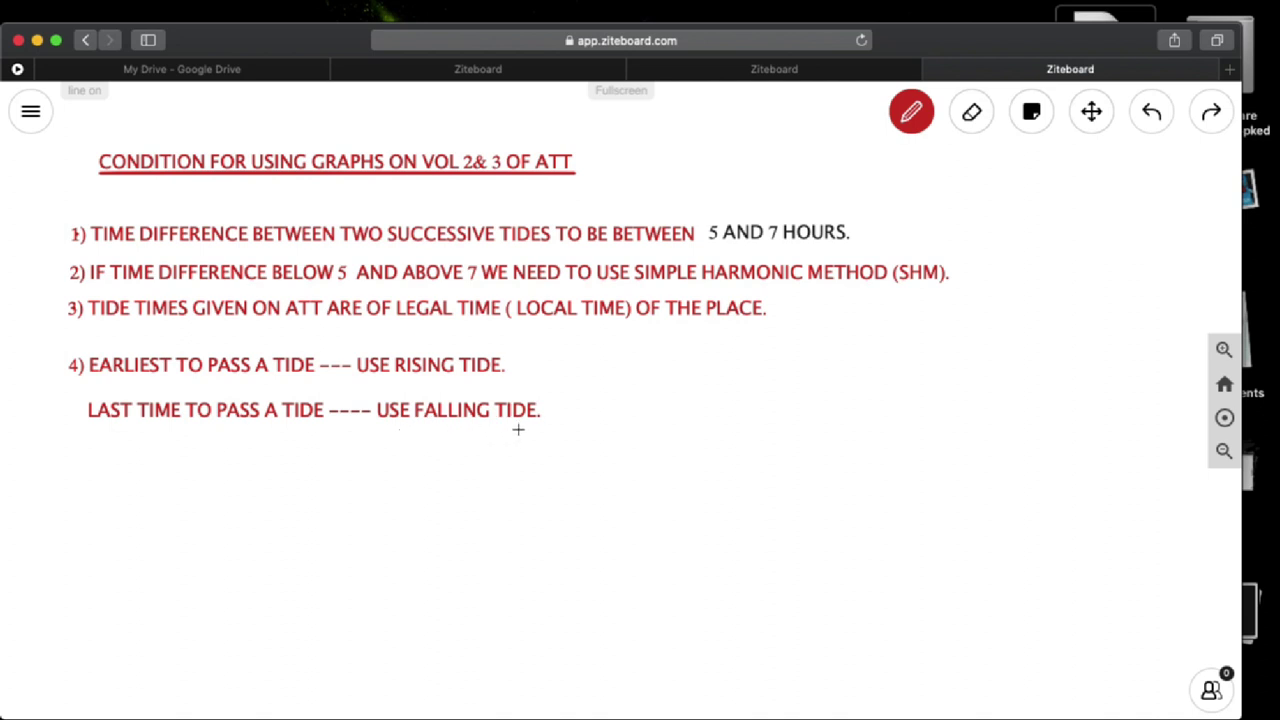
left_click(1212, 113)
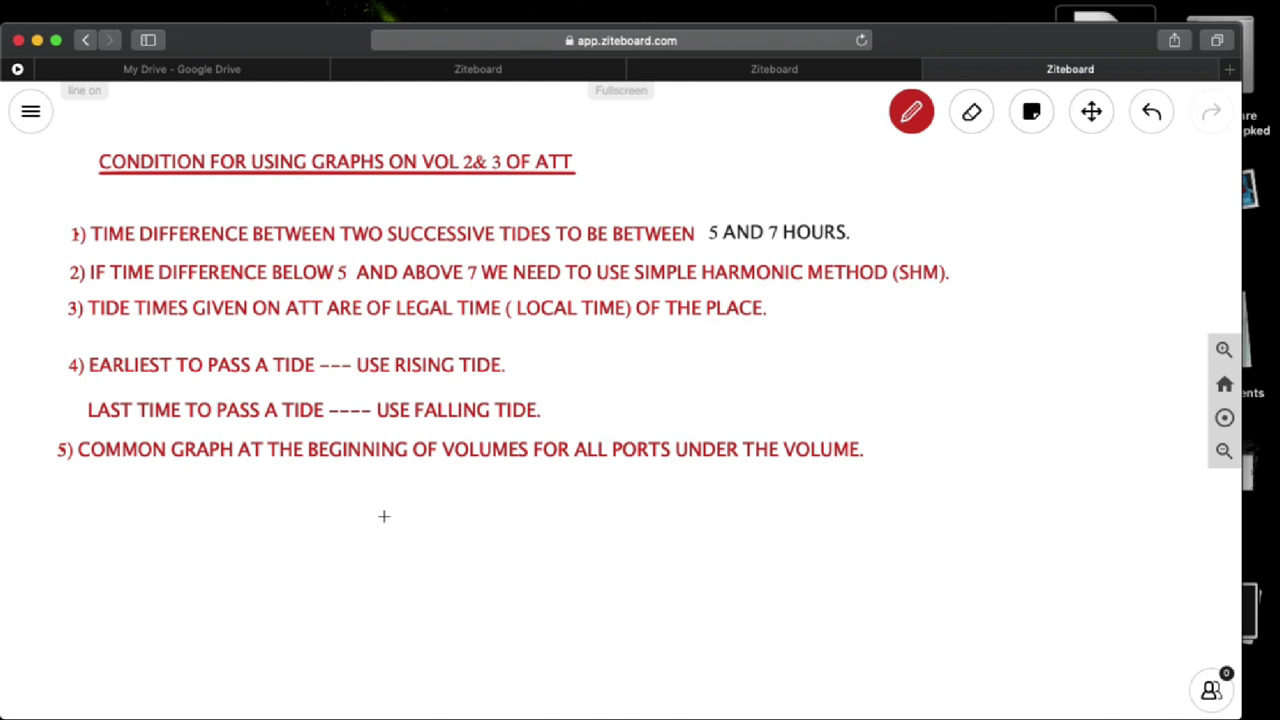
left_click(849, 74)
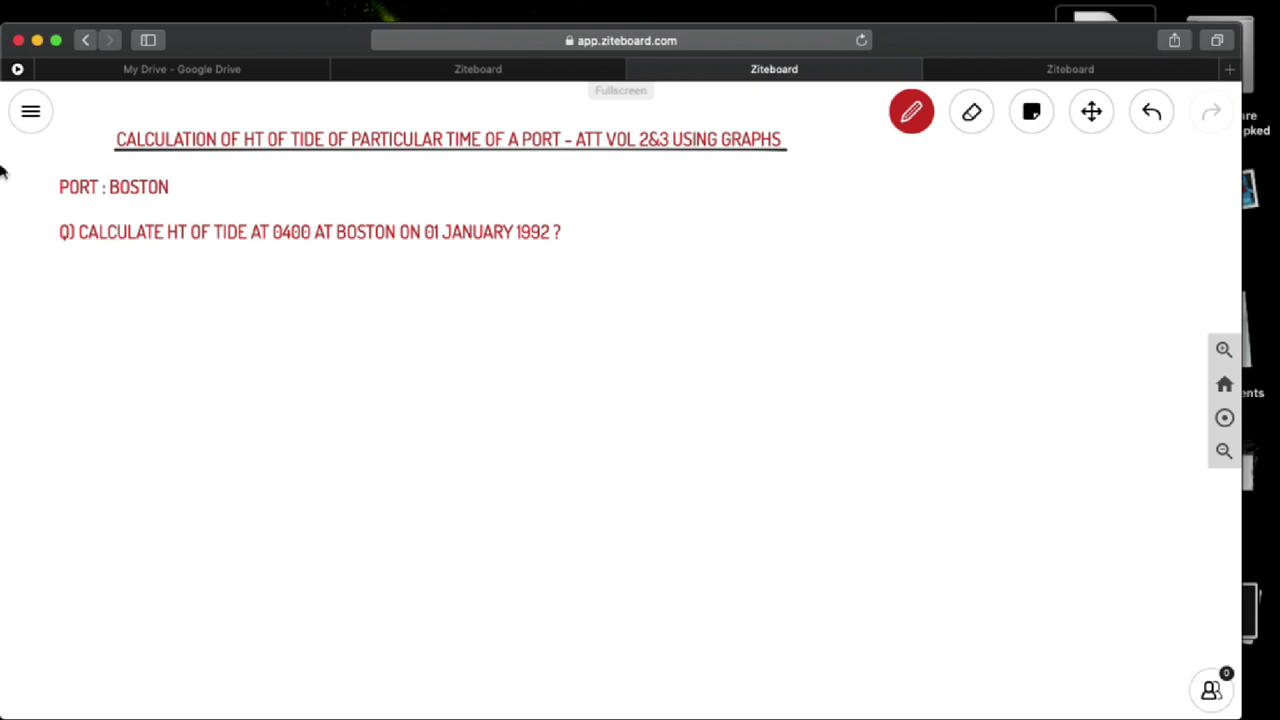
- Bring the tide-tables PDF forward in Preview and scroll from the Volume 2 index toward the page 81 graph
mouse_move(3, 121)
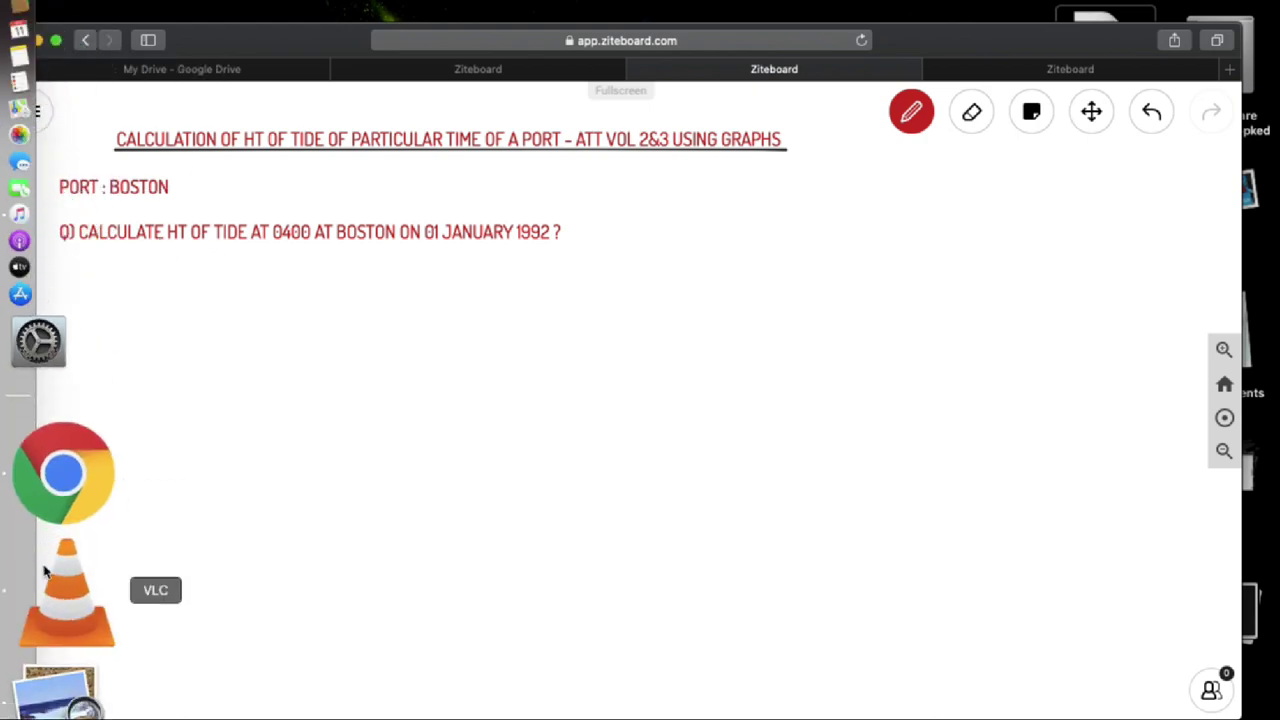
left_click(55, 600)
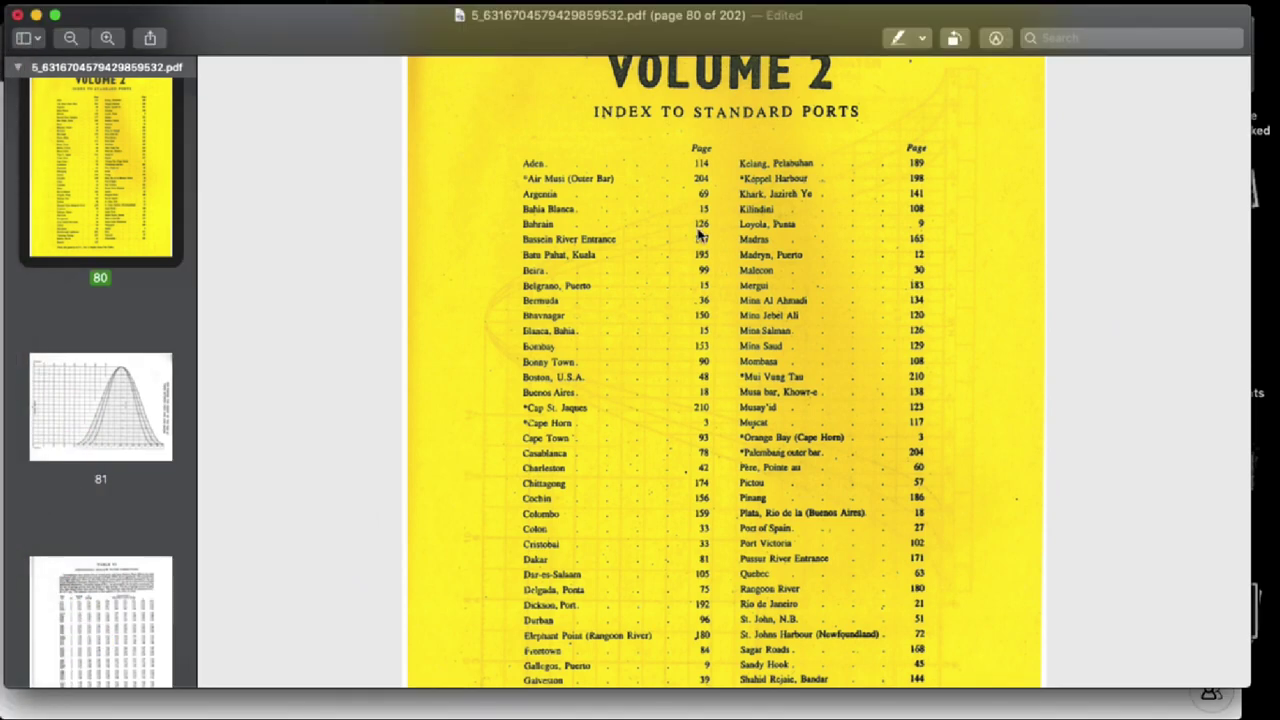
scroll(700, 232, "up", 2)
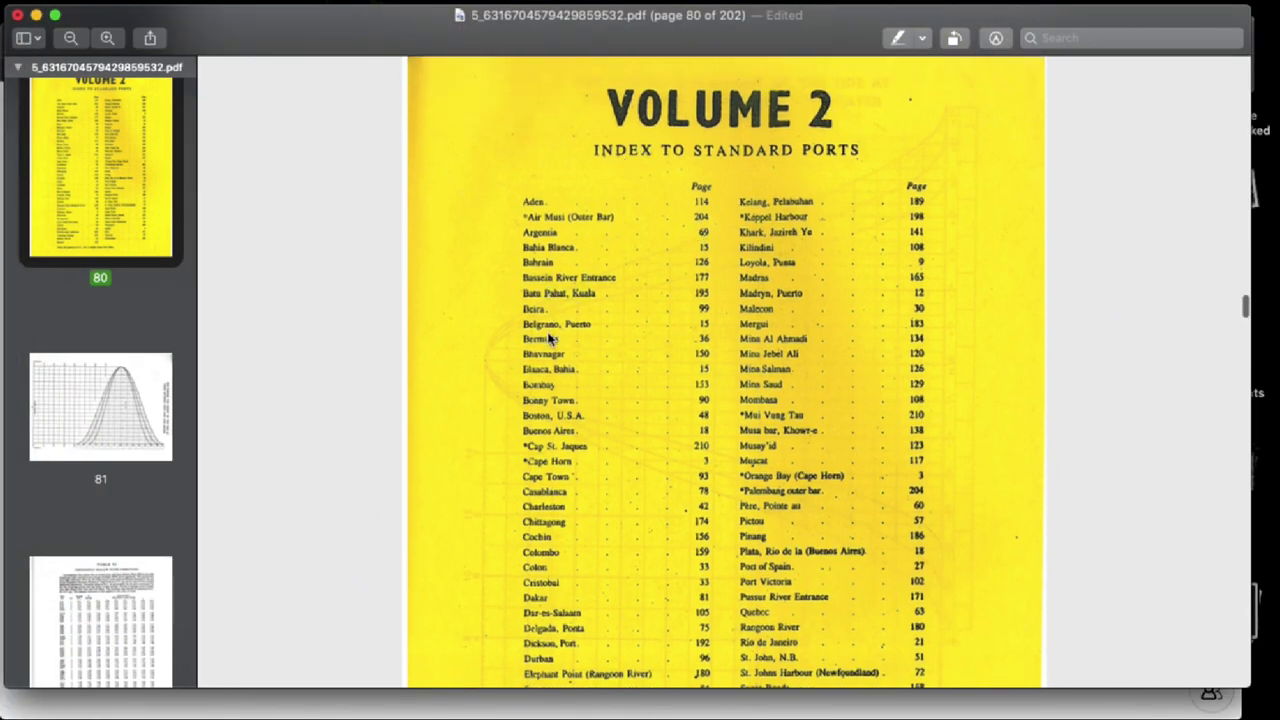
scroll(566, 428, "down", 3)
scroll(566, 428, "up", 2)
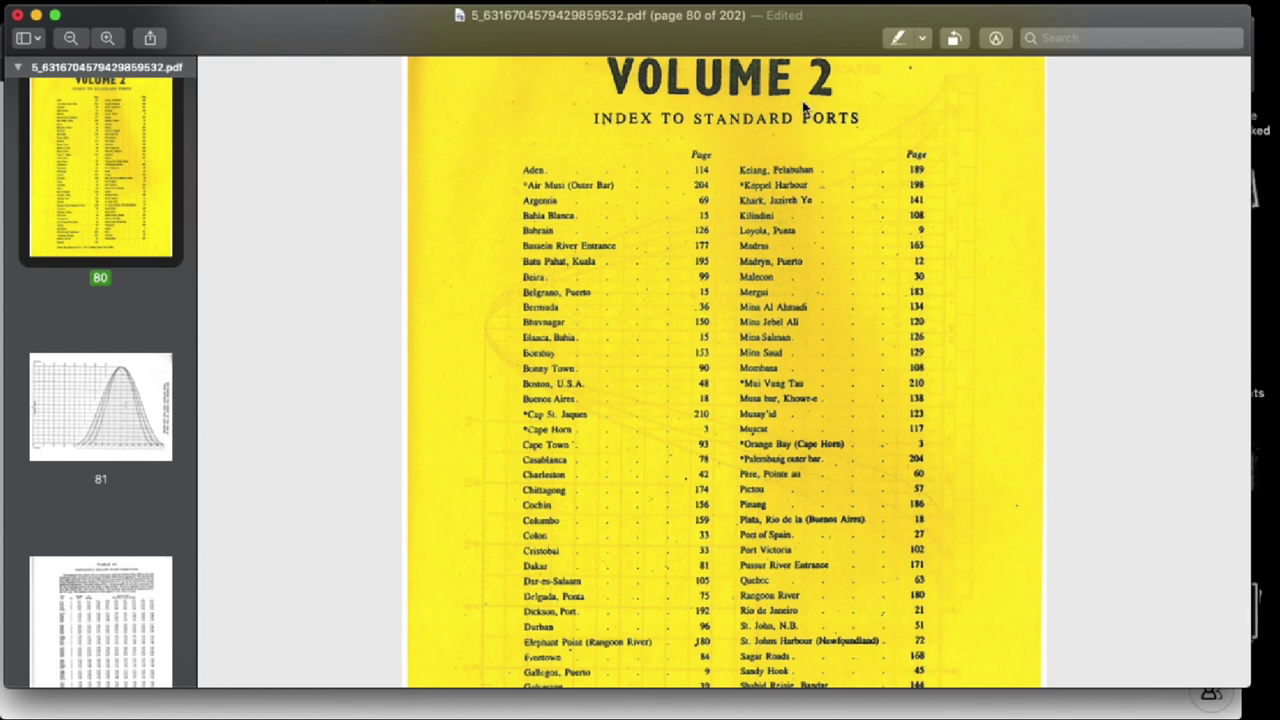
scroll(593, 290, "down", 2)
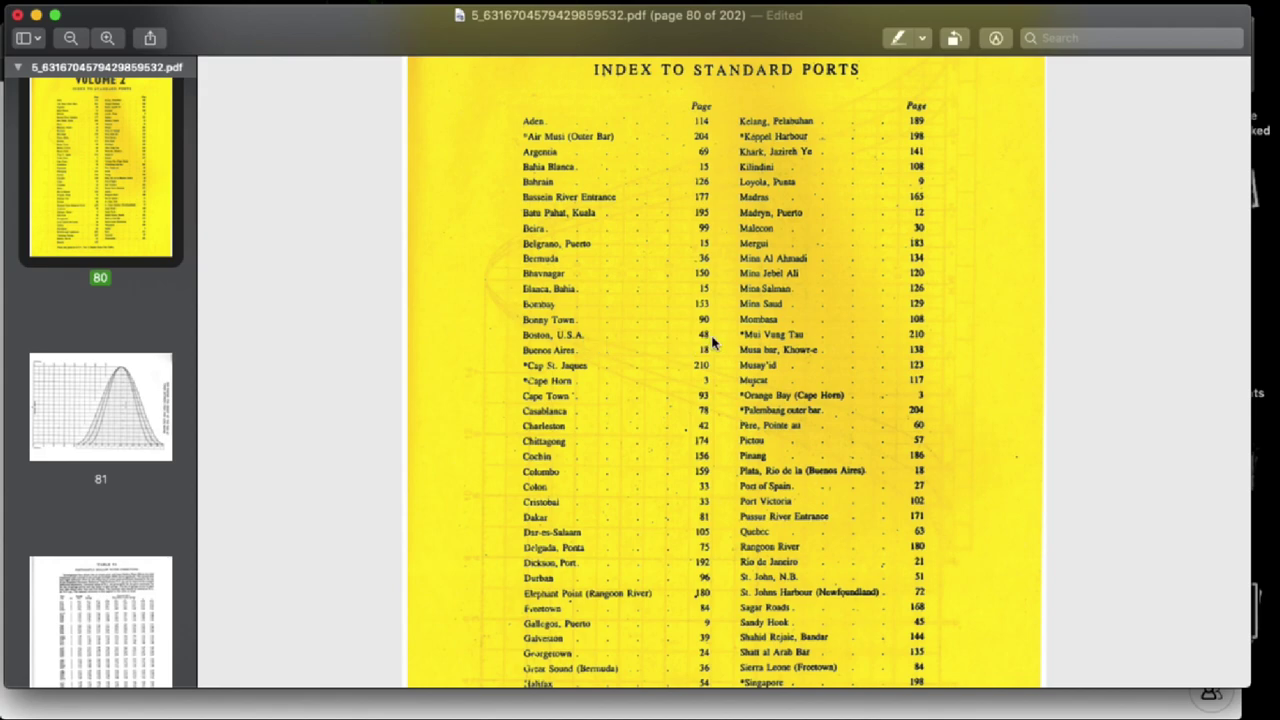
scroll(706, 206, "up", 1)
scroll(713, 190, "down", 20)
scroll(713, 190, "down", 15)
- Scroll through pages 81–87 to read January's high and low waters in the 1992 Boston tide table
scroll(713, 190, "down", 15)
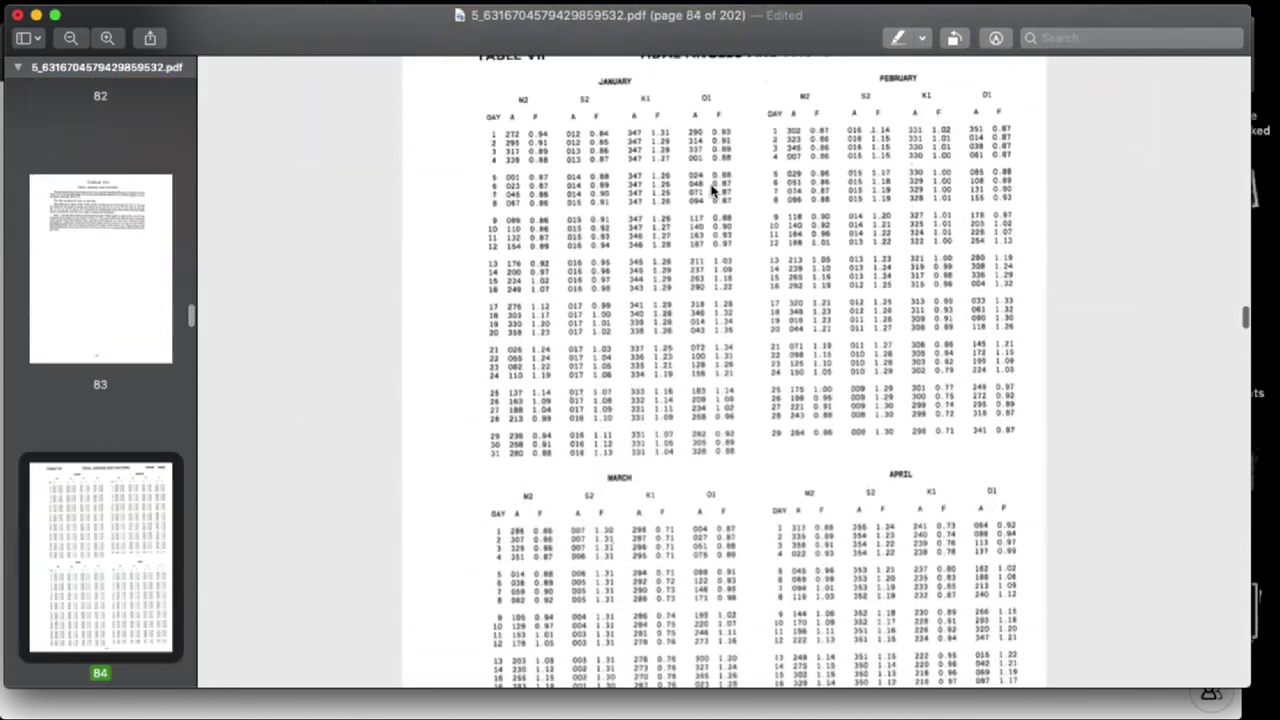
scroll(713, 190, "down", 15)
scroll(713, 190, "up", 2)
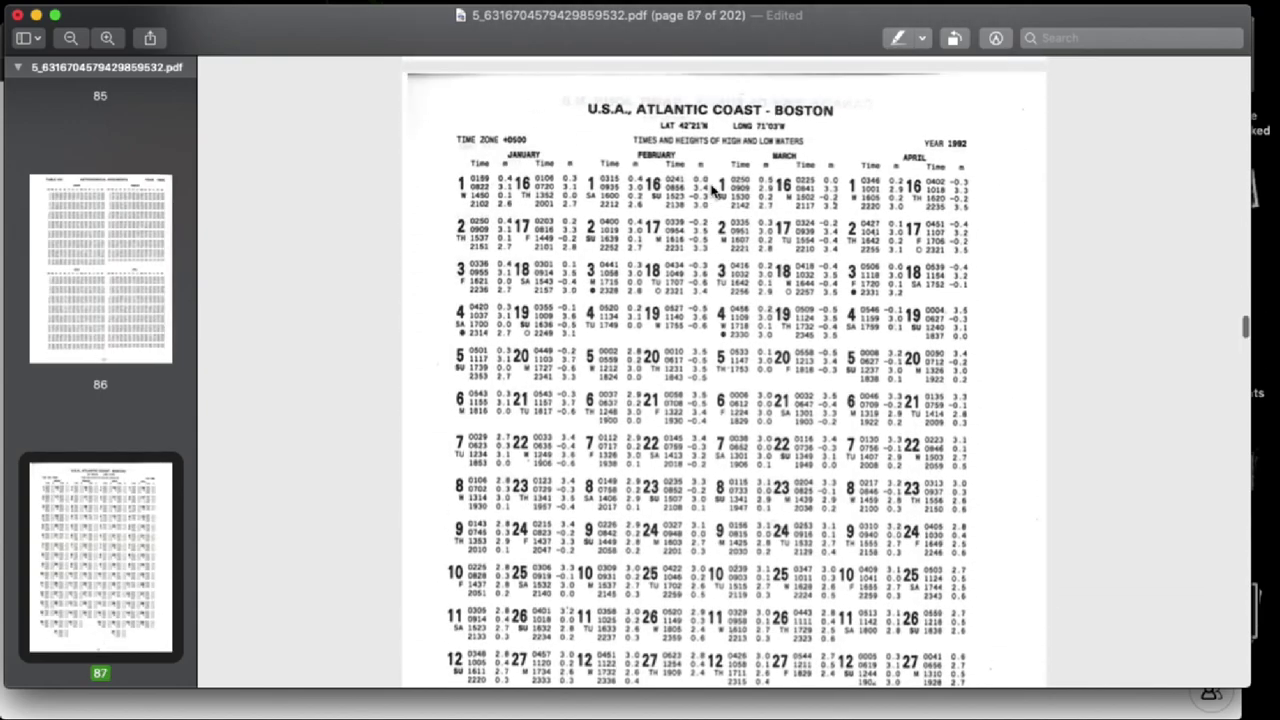
scroll(677, 137, "up", 3)
scroll(713, 150, "up", 10)
scroll(713, 150, "up", 15)
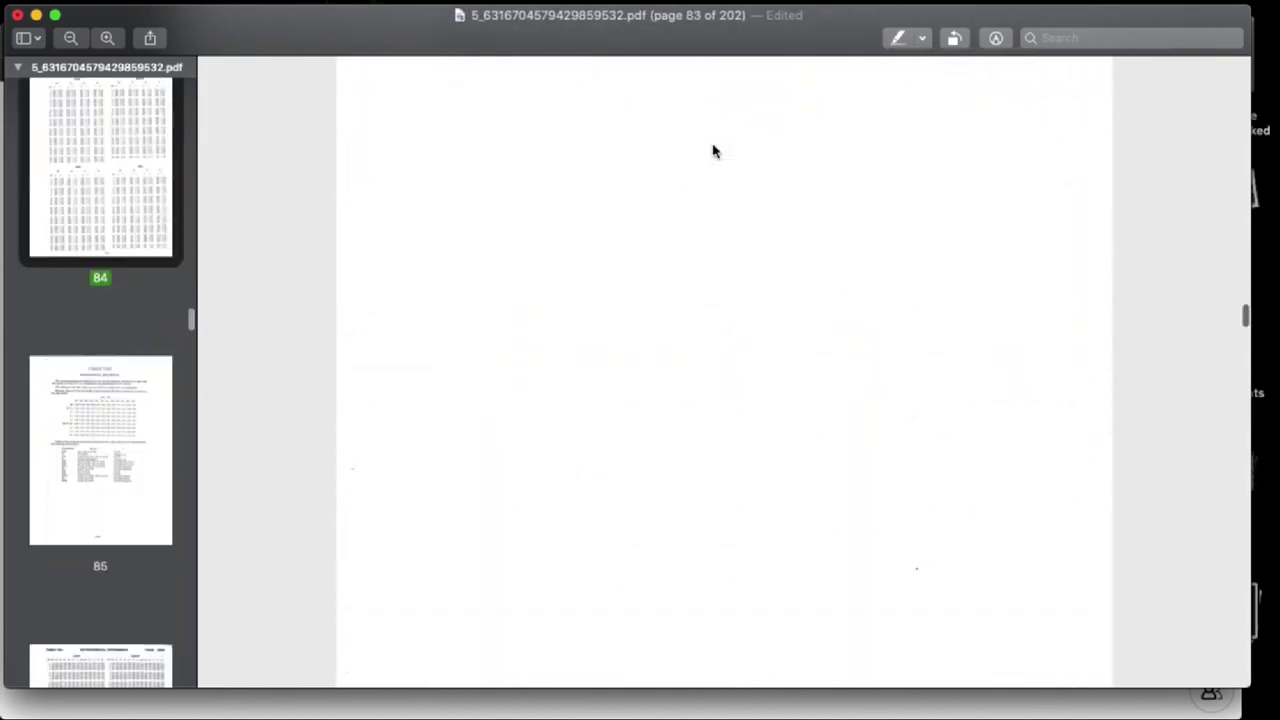
scroll(713, 151, "up", 15)
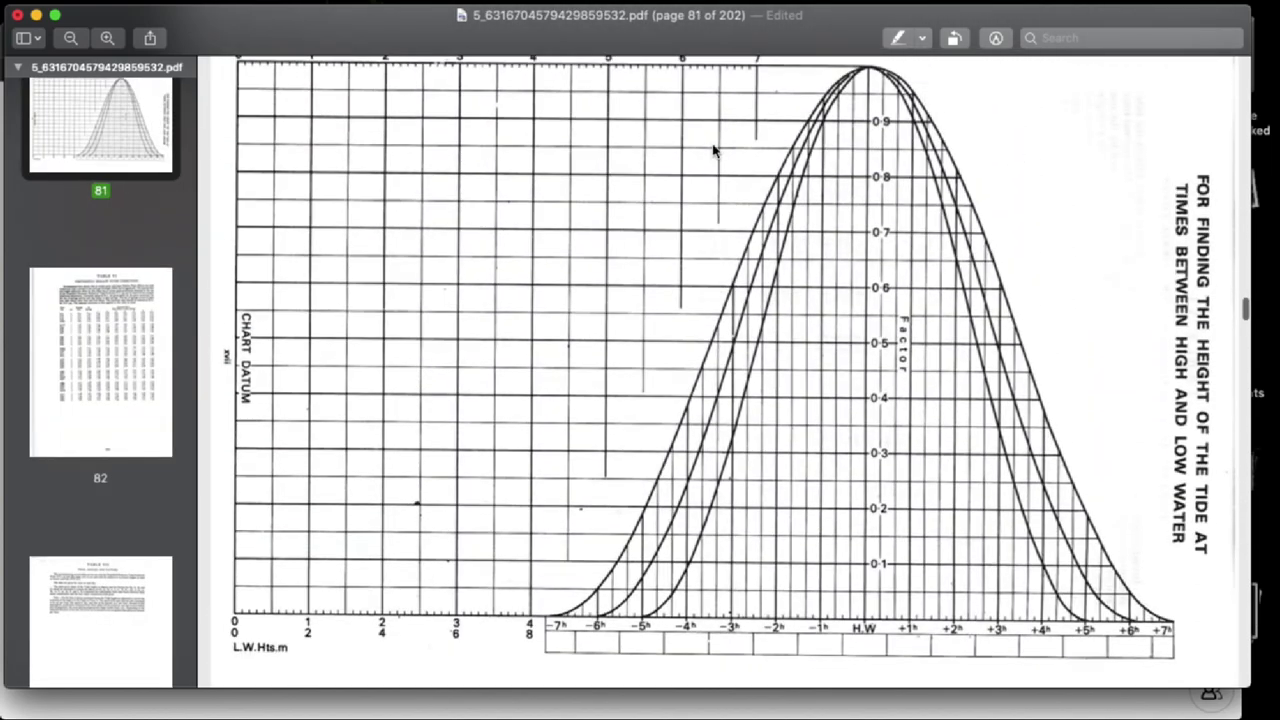
scroll(713, 151, "down", 5)
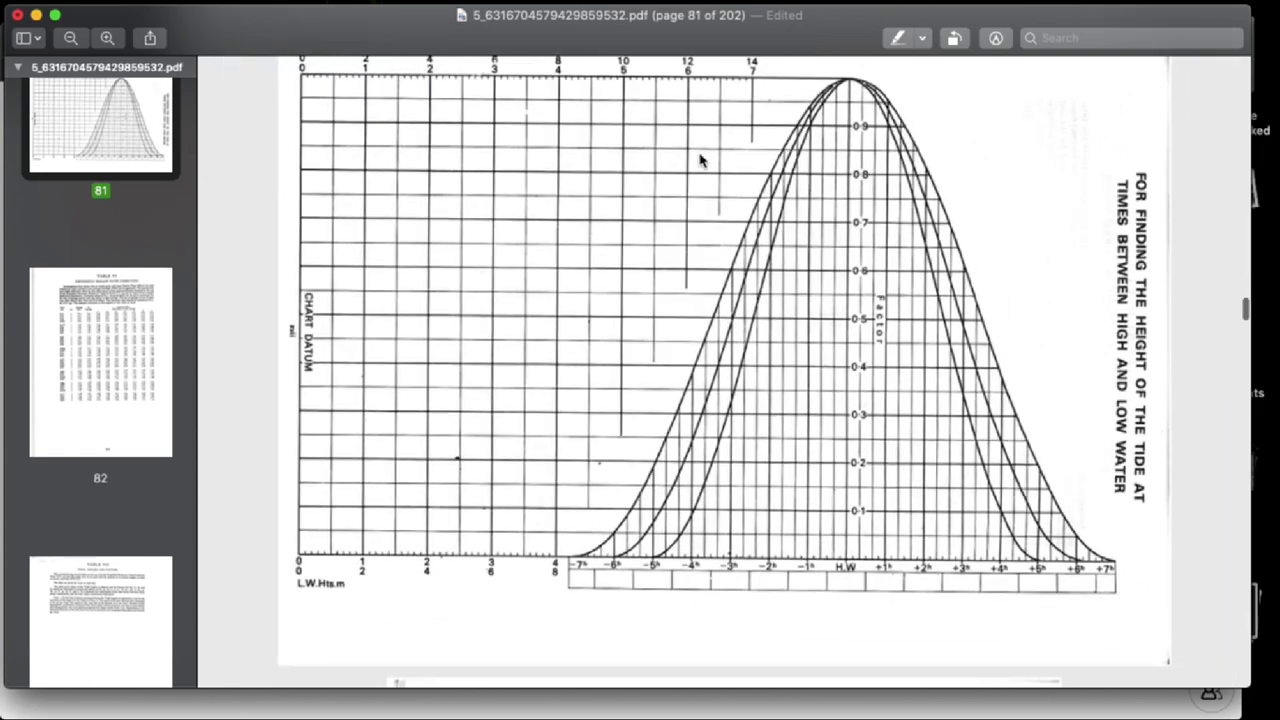
scroll(700, 160, "up", 3)
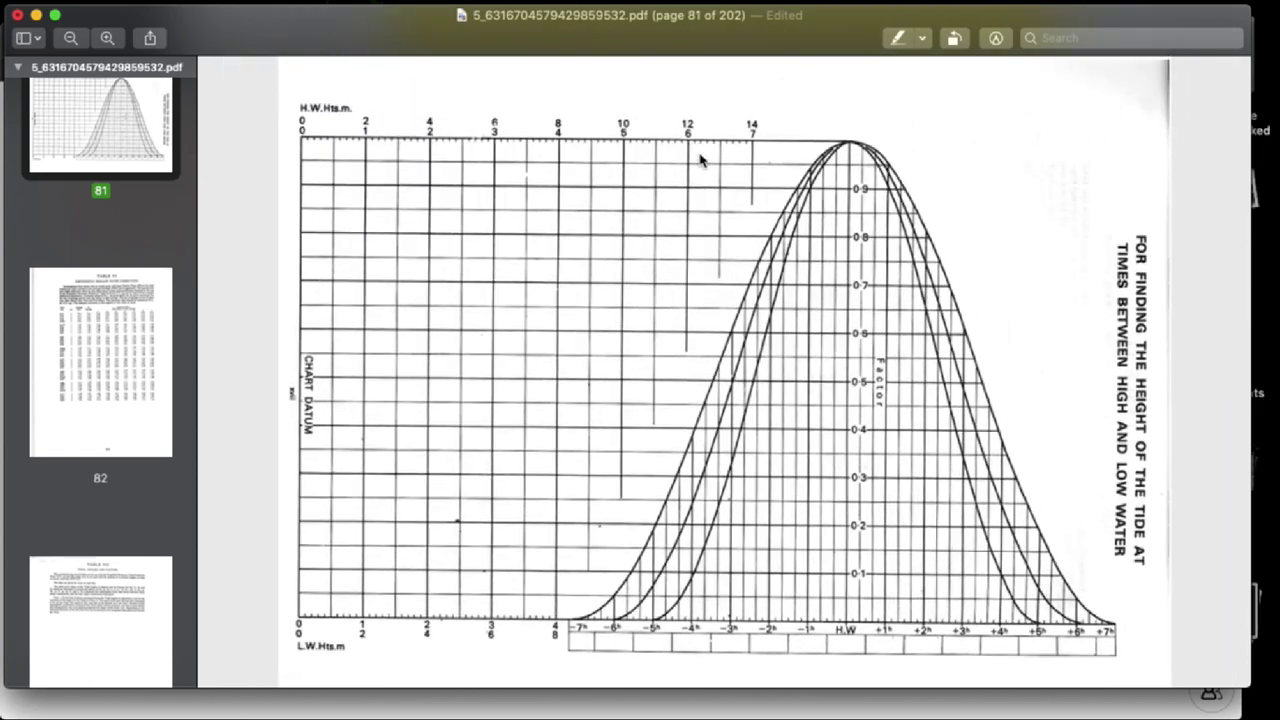
scroll(700, 160, "down", 20)
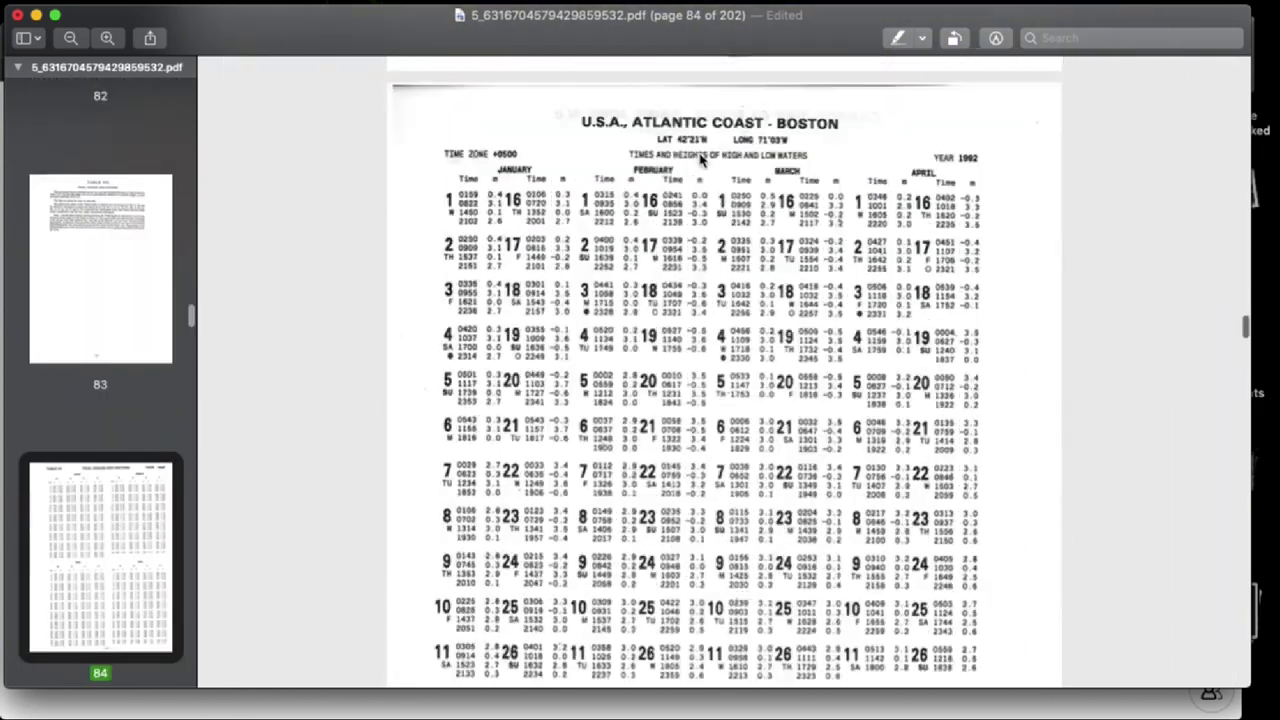
scroll(700, 160, "down", 10)
scroll(700, 160, "up", 3)
scroll(700, 160, "up", 5)
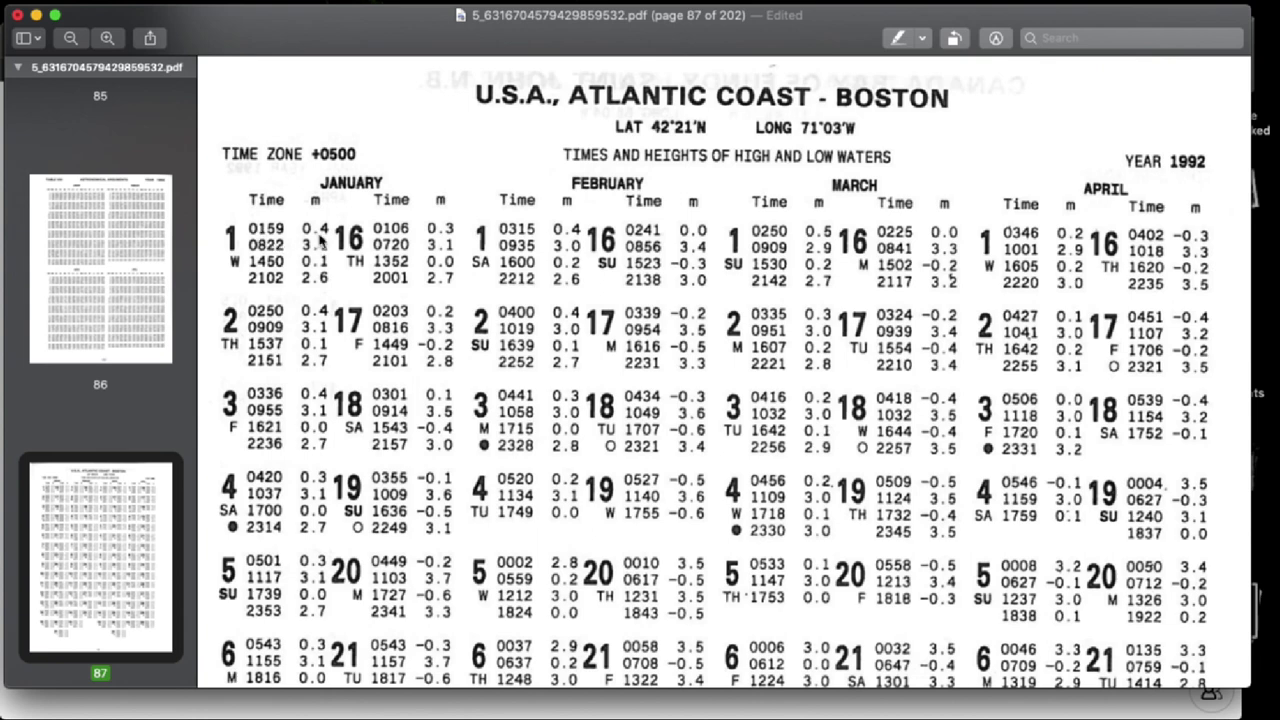
mouse_move(3, 138)
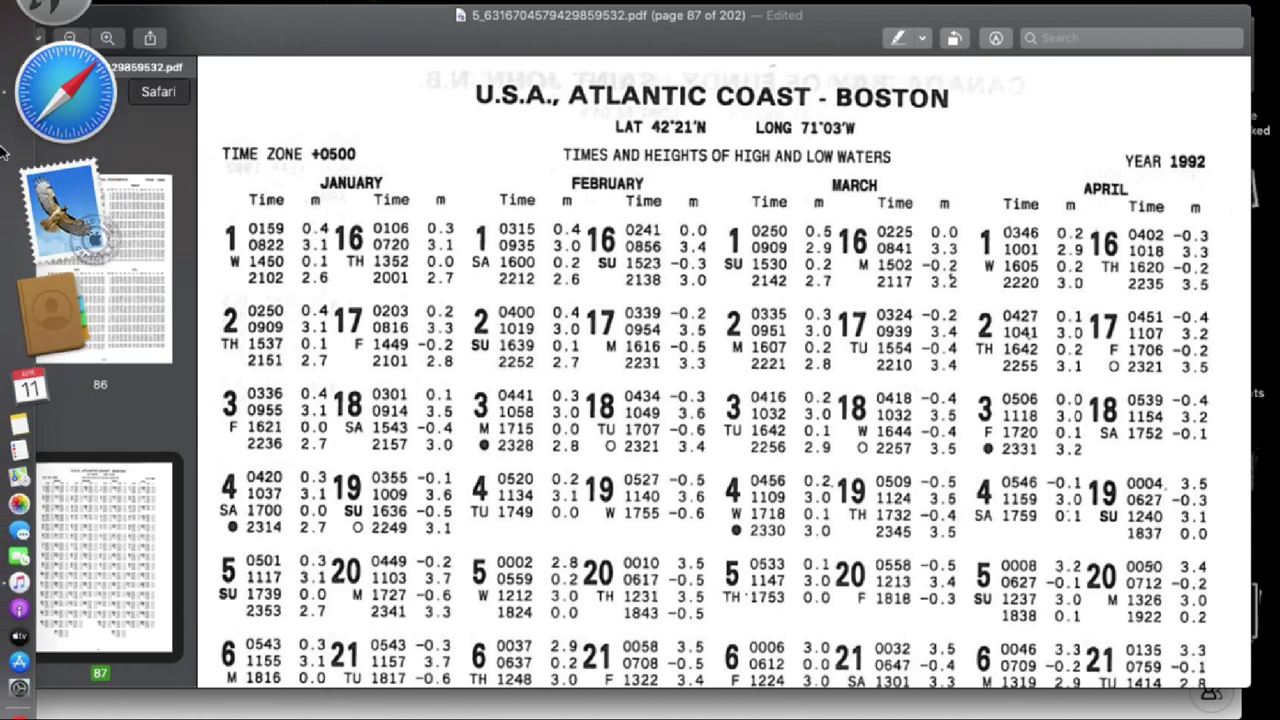
- Below the Boston question, add a TIDES text block: 0159 - 0.4, 0400 - ?, 0822 - 3.1
left_click(12, 116)
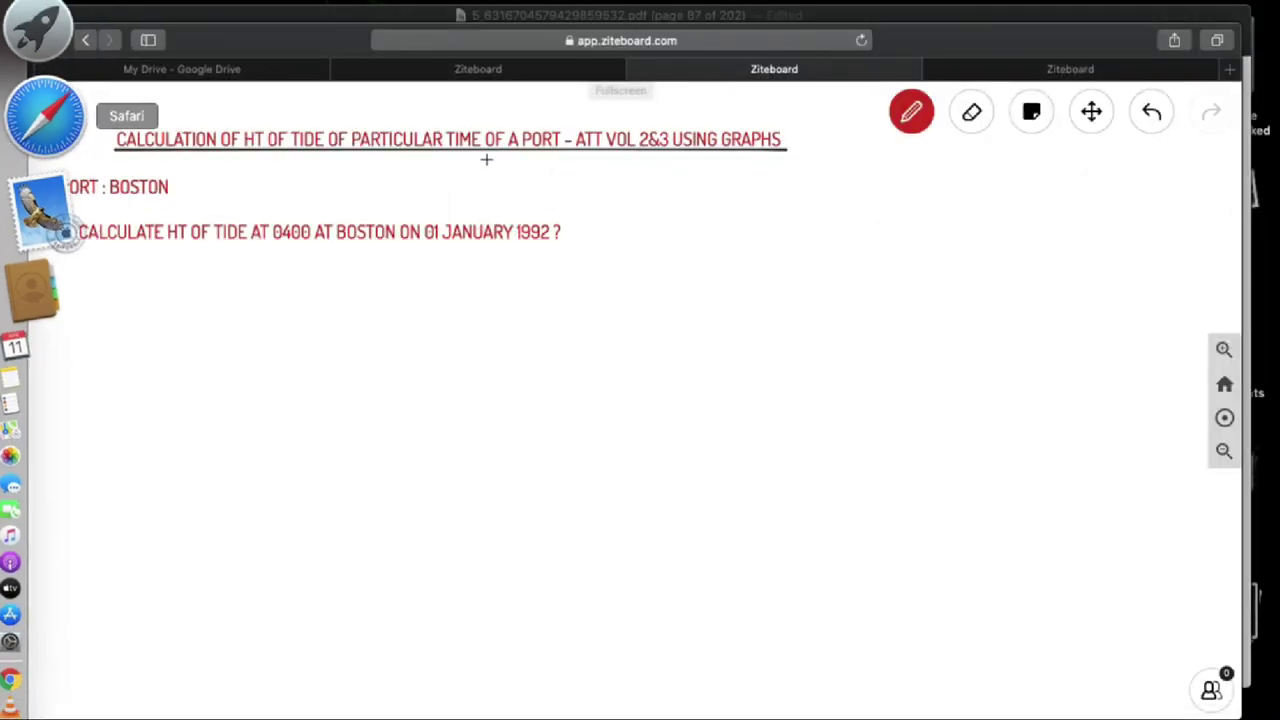
left_click(120, 288)
type("TIDES")
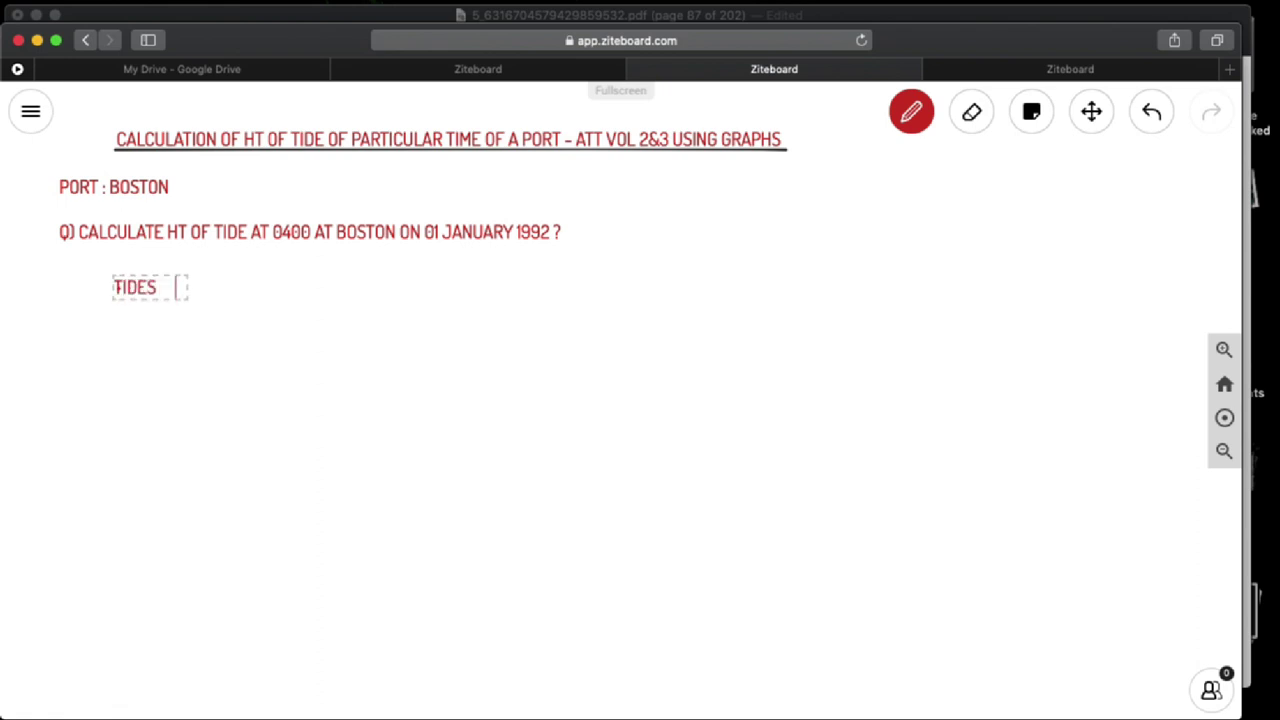
type("     0159 ")
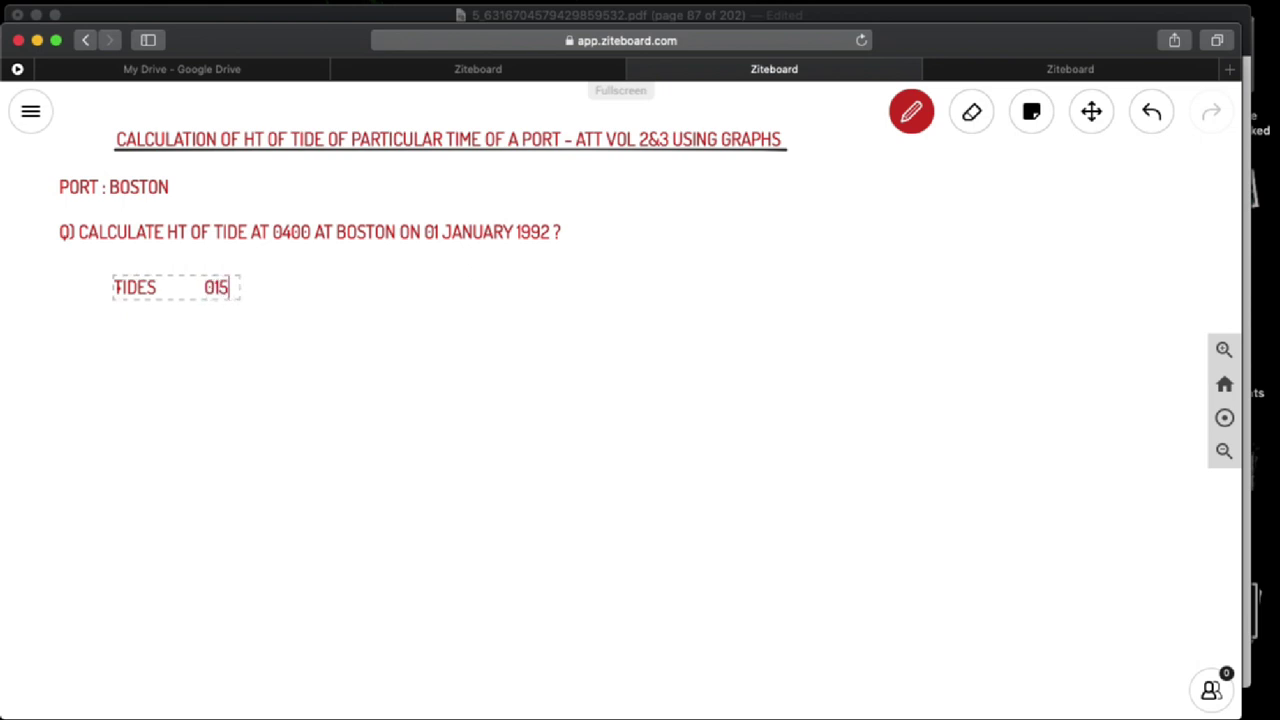
type("  - 0.4")
key("Return")
key("Return")
key("Return")
key("BackSpace")
key("BackSpace")
key("BackSpace")
type("0400")
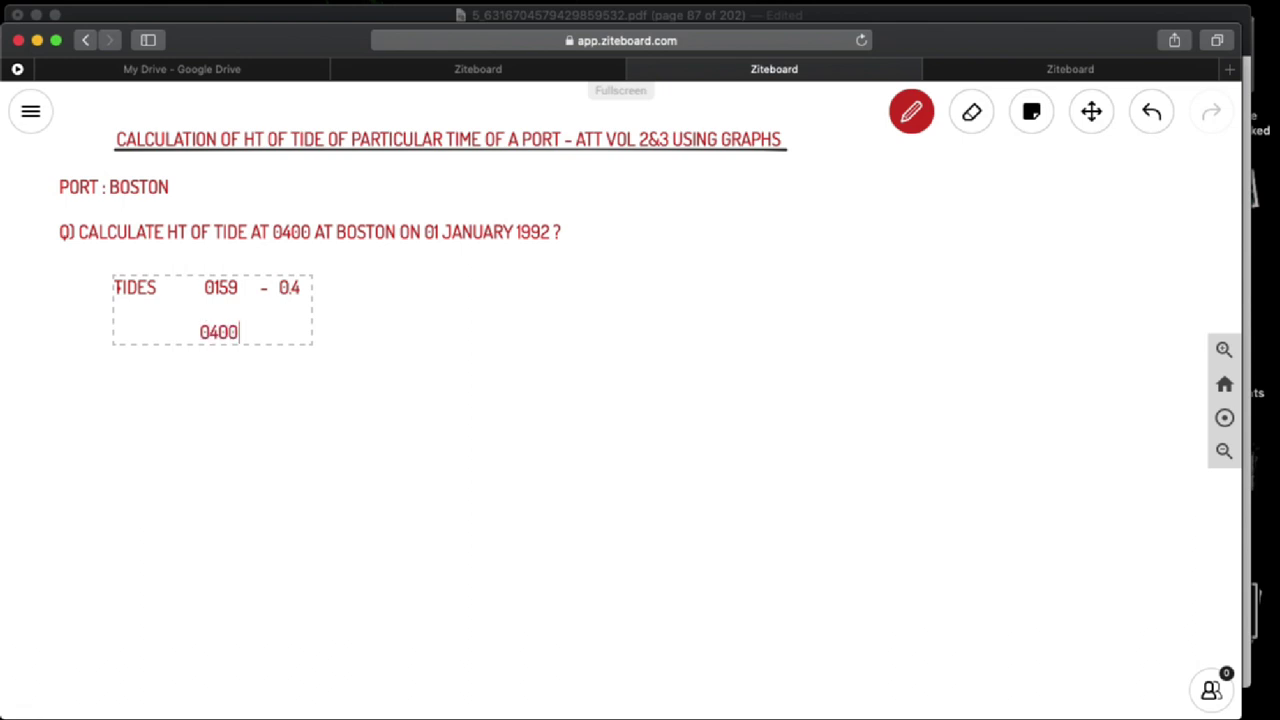
type(".  -  ?")
key("Return")
type("0822.  -  3.1")
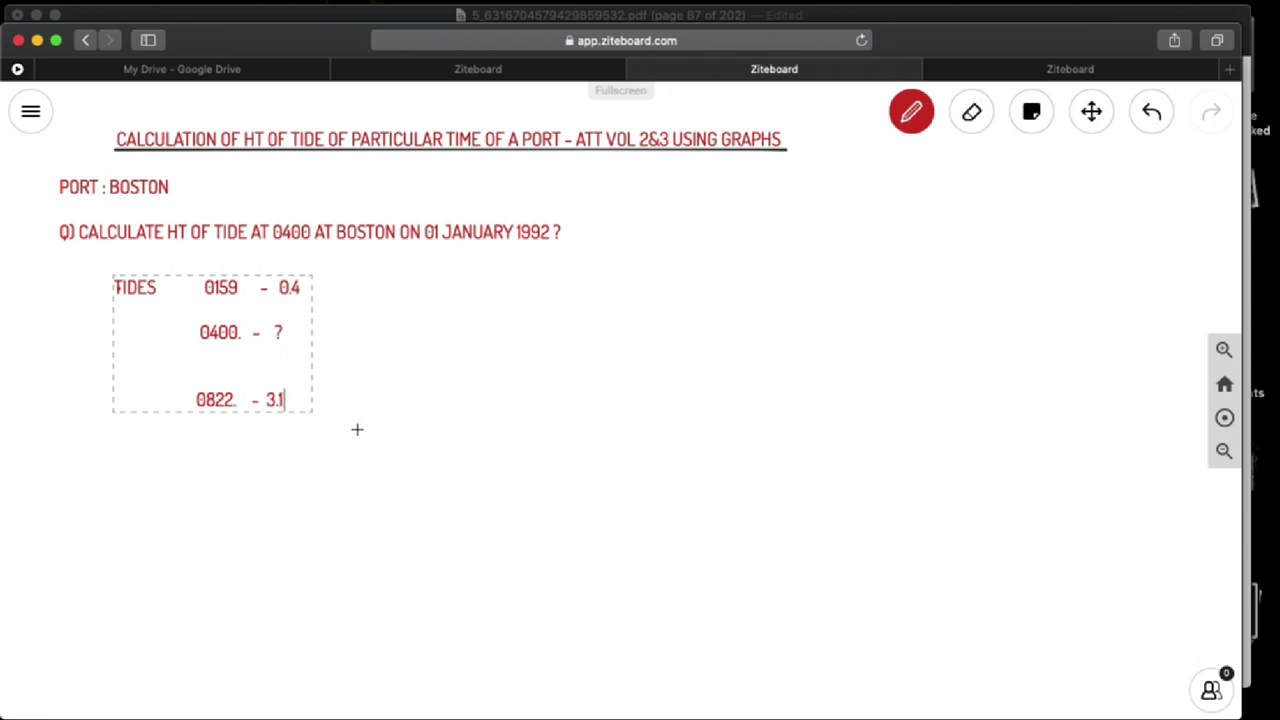
- Add a text note beside the tide times reading 'DURATION OF TIDE = 06 H 23 M'
left_click(411, 298)
left_click(411, 298)
type("RA")
key("BackSpace")
key("BackSpace")
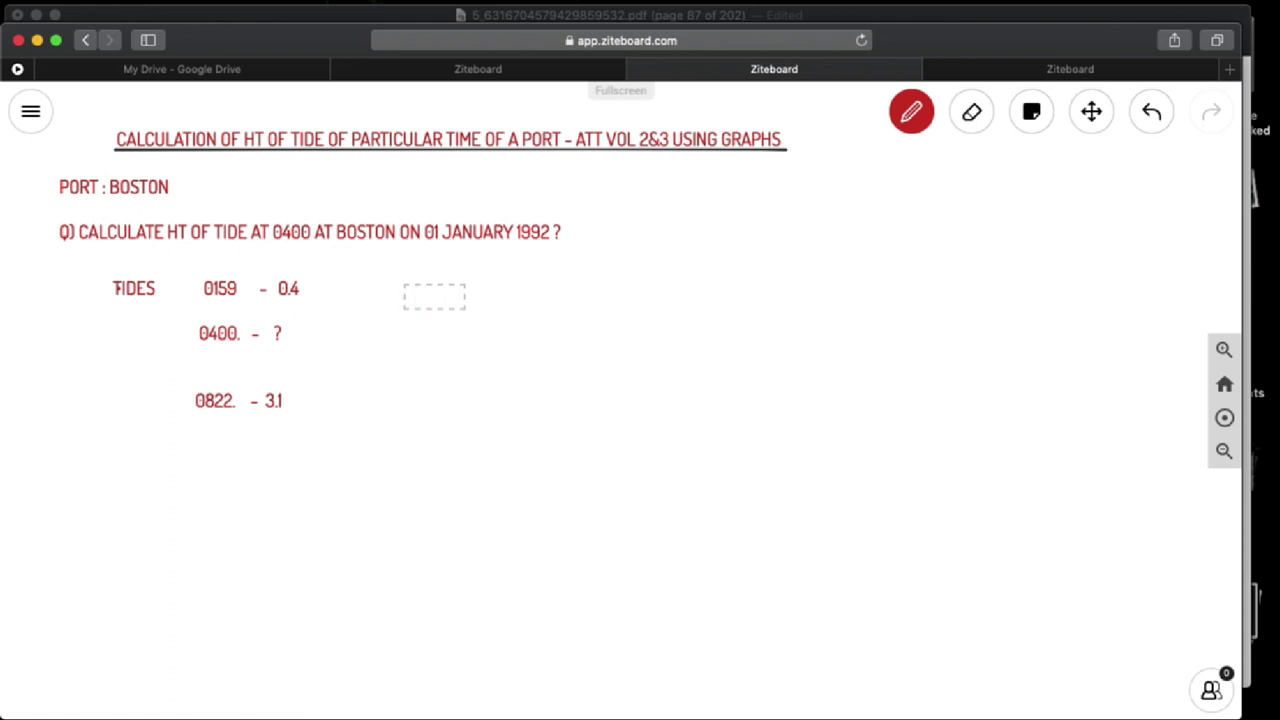
type("DURATIO")
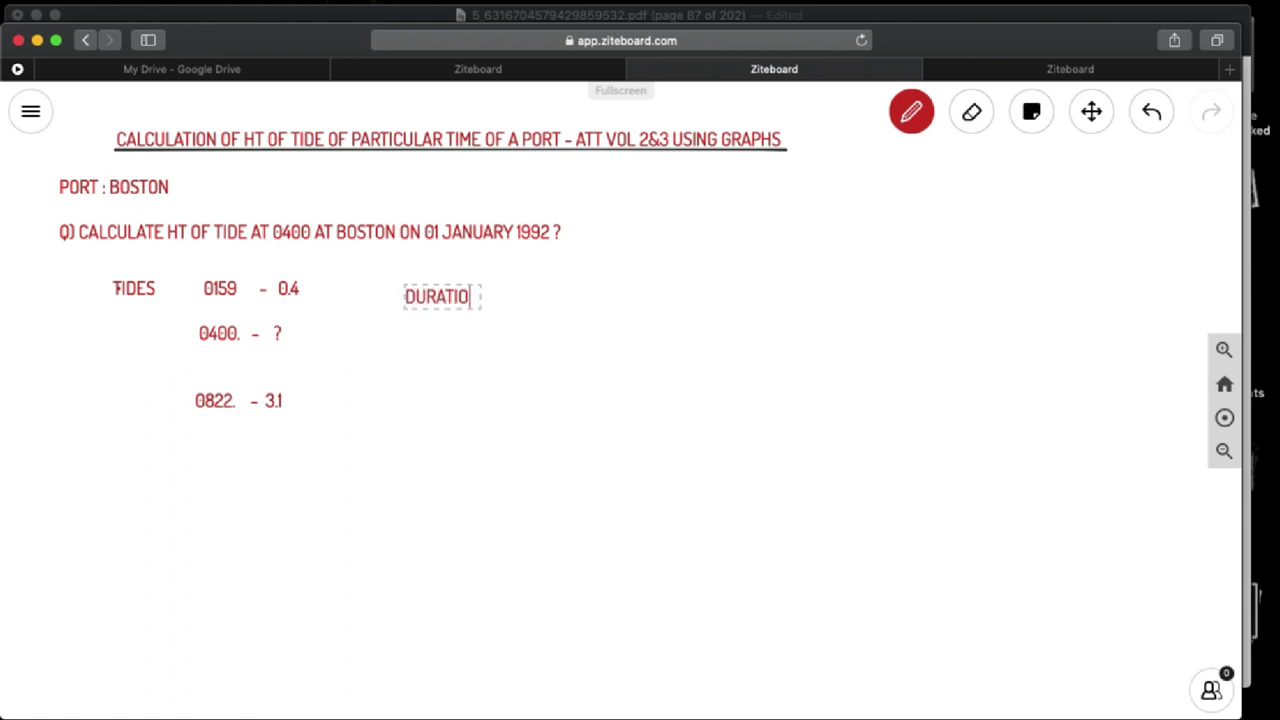
type("N OF TIDE")
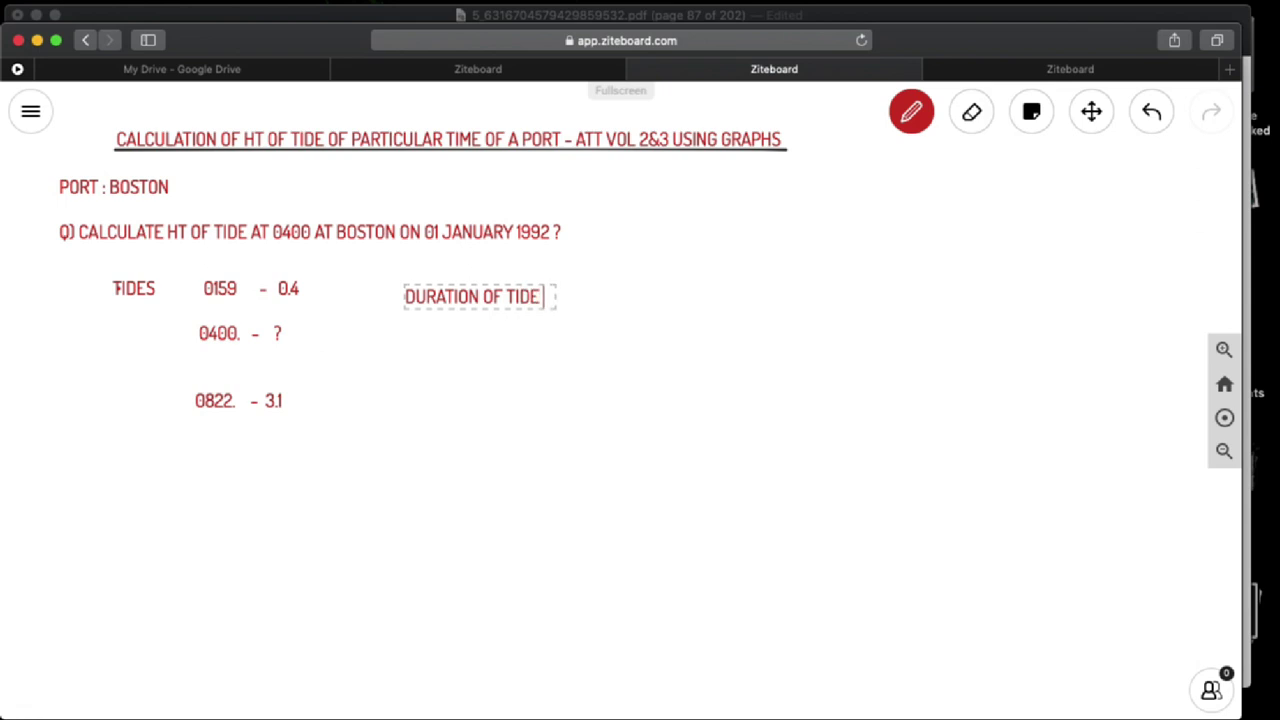
type(" +")
key("BackSpace")
type("=")
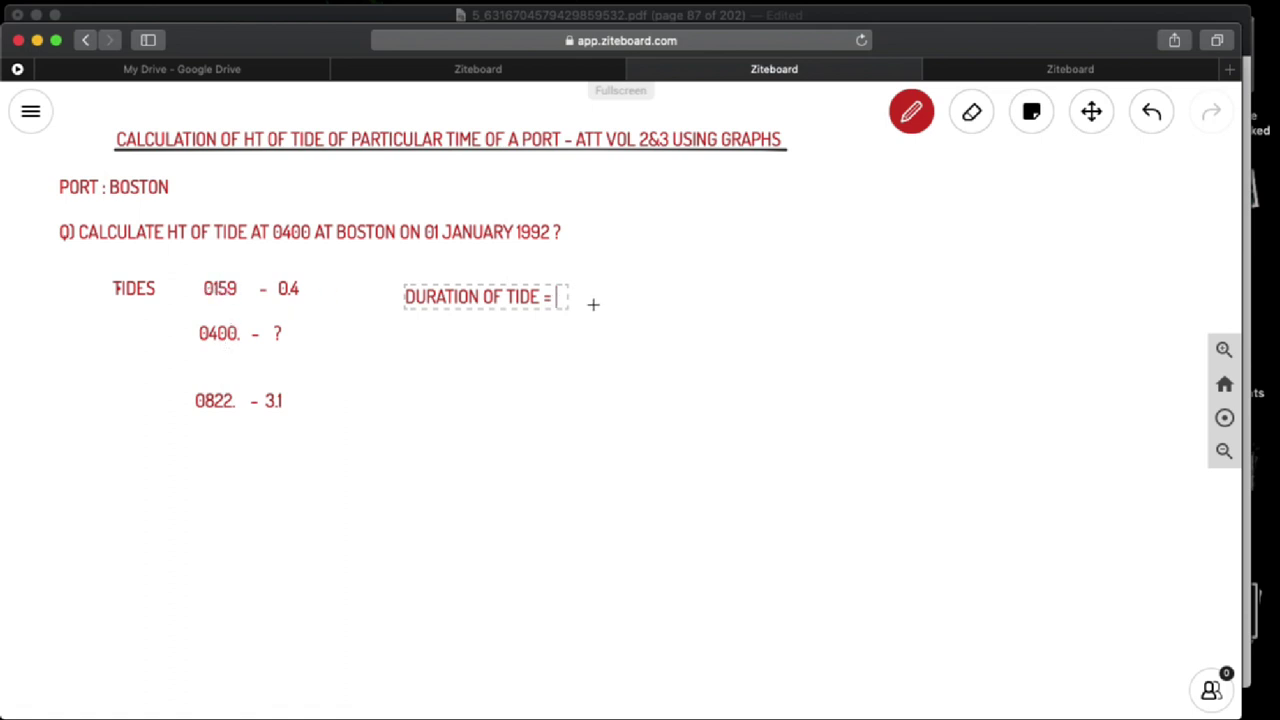
type("06")
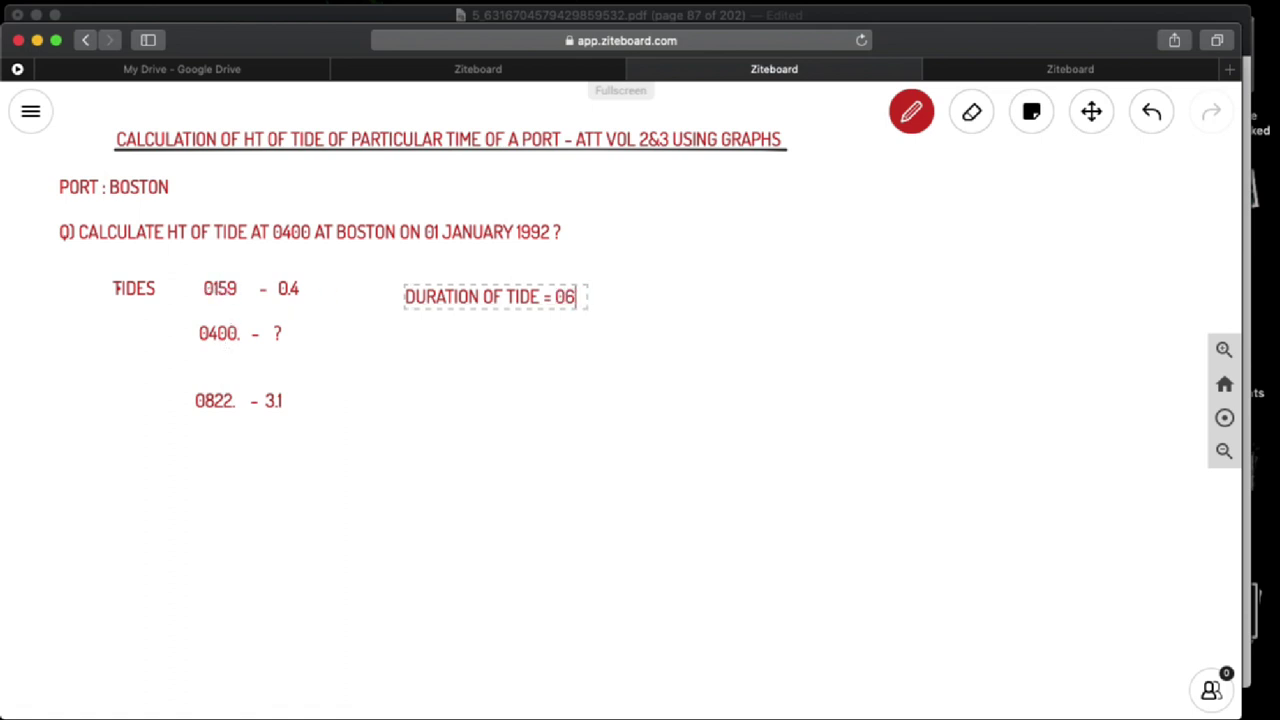
type(" H 23 MI")
key("BackSpace")
- On the tide graph board, write 0822 beneath the H.W mark, undoing a stray stroke
left_click(524, 74)
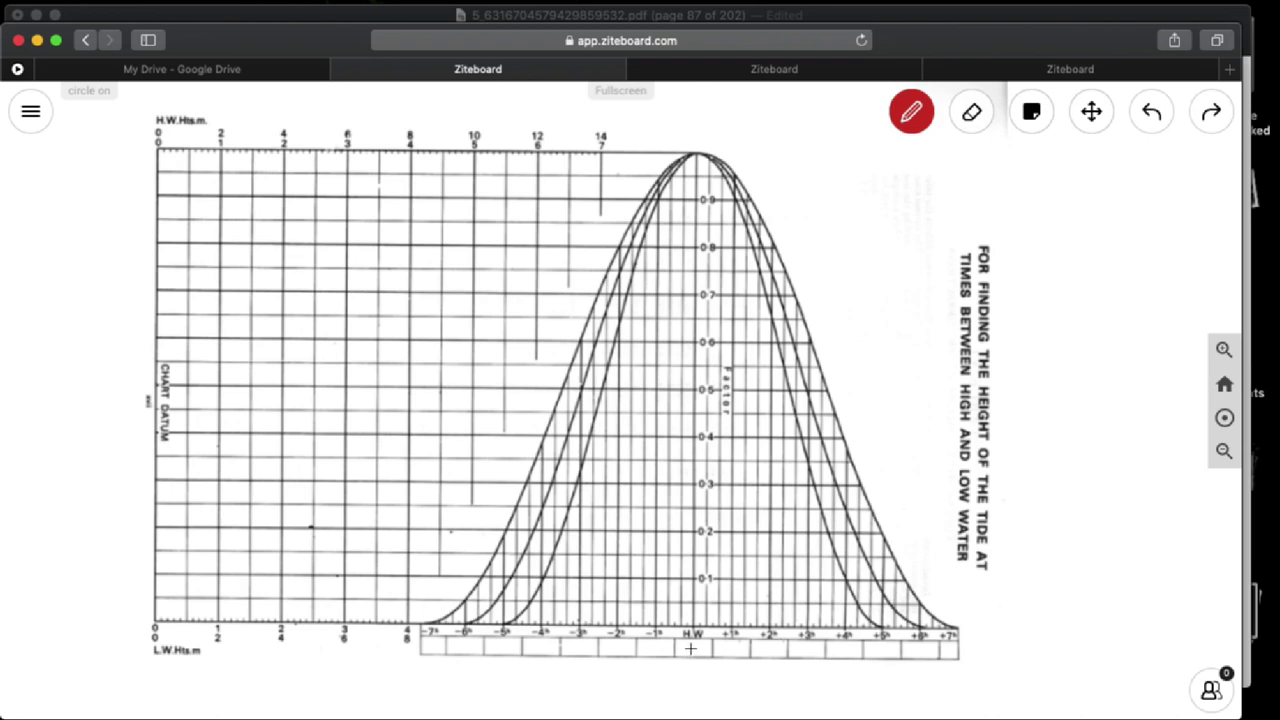
left_click(689, 650)
left_click_drag(689, 650, 719, 655)
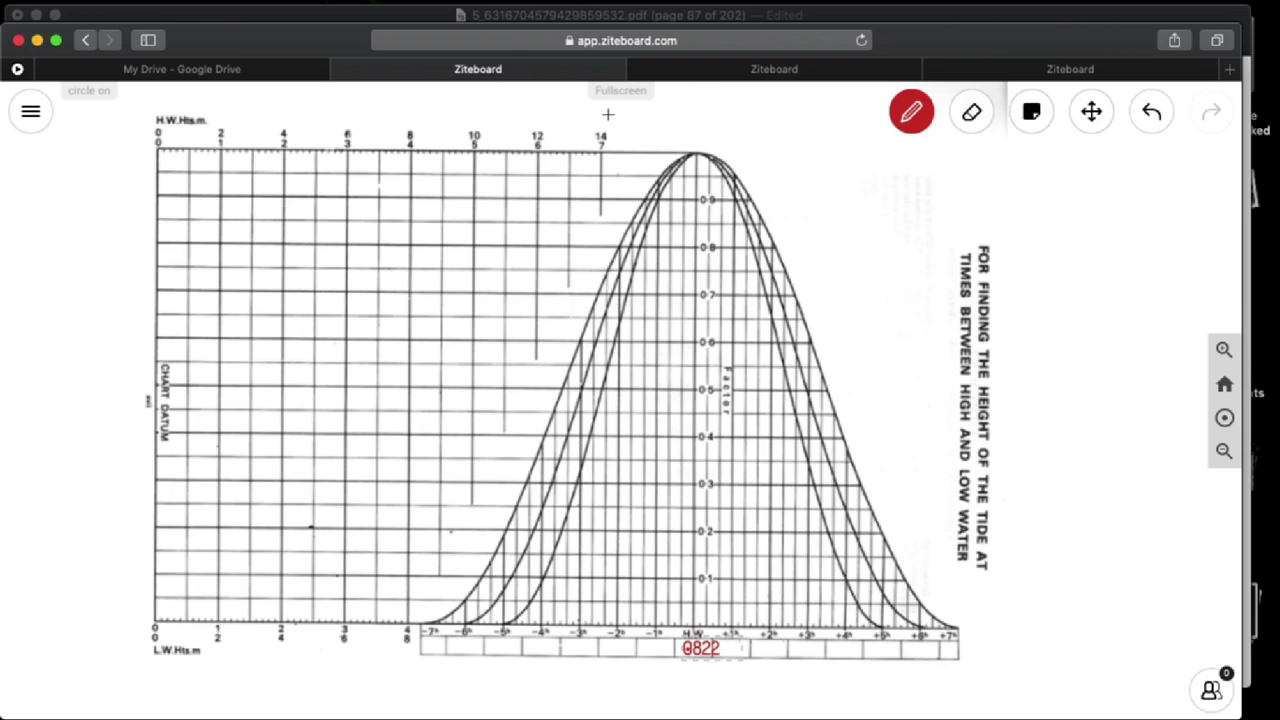
key("super+z")
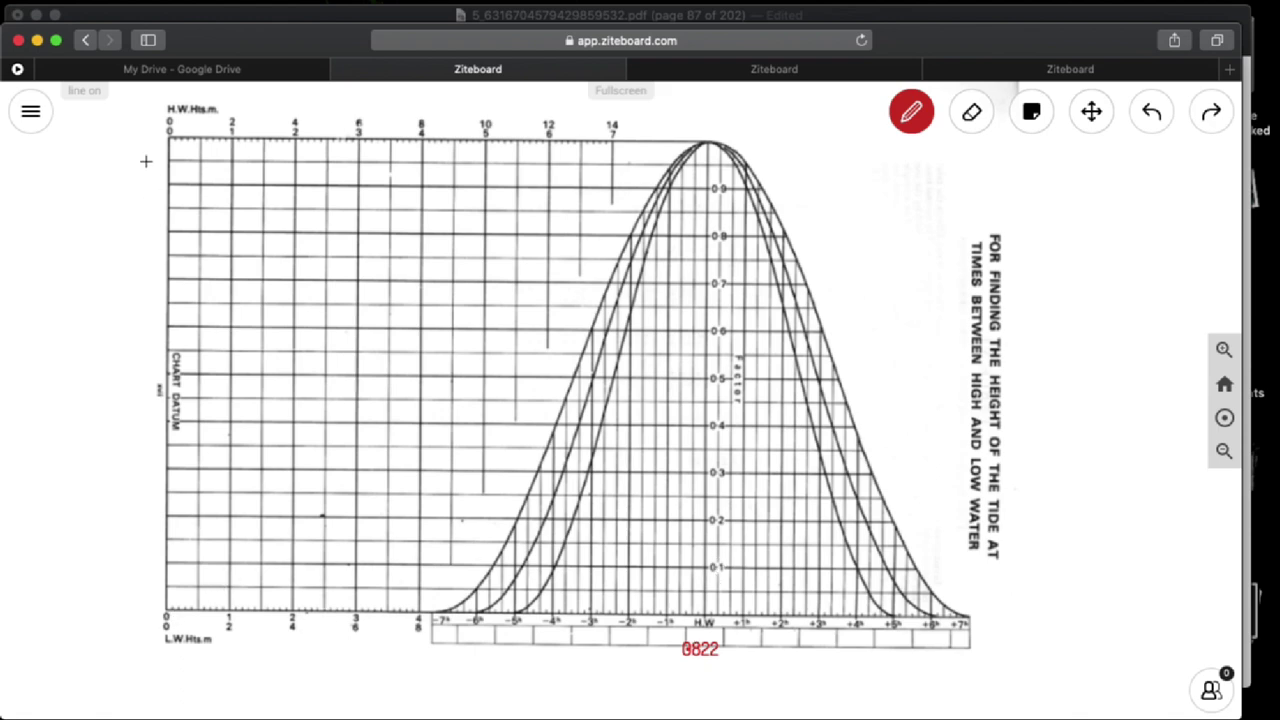
left_click(762, 70)
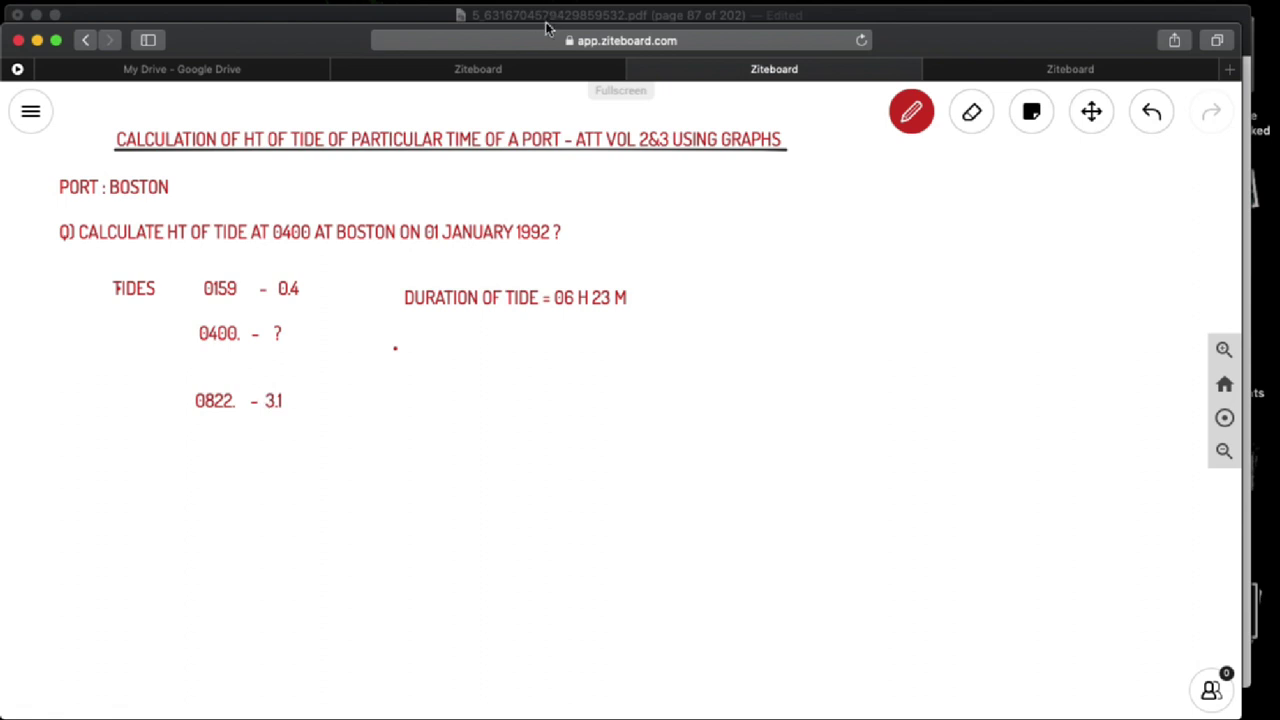
left_click(512, 72)
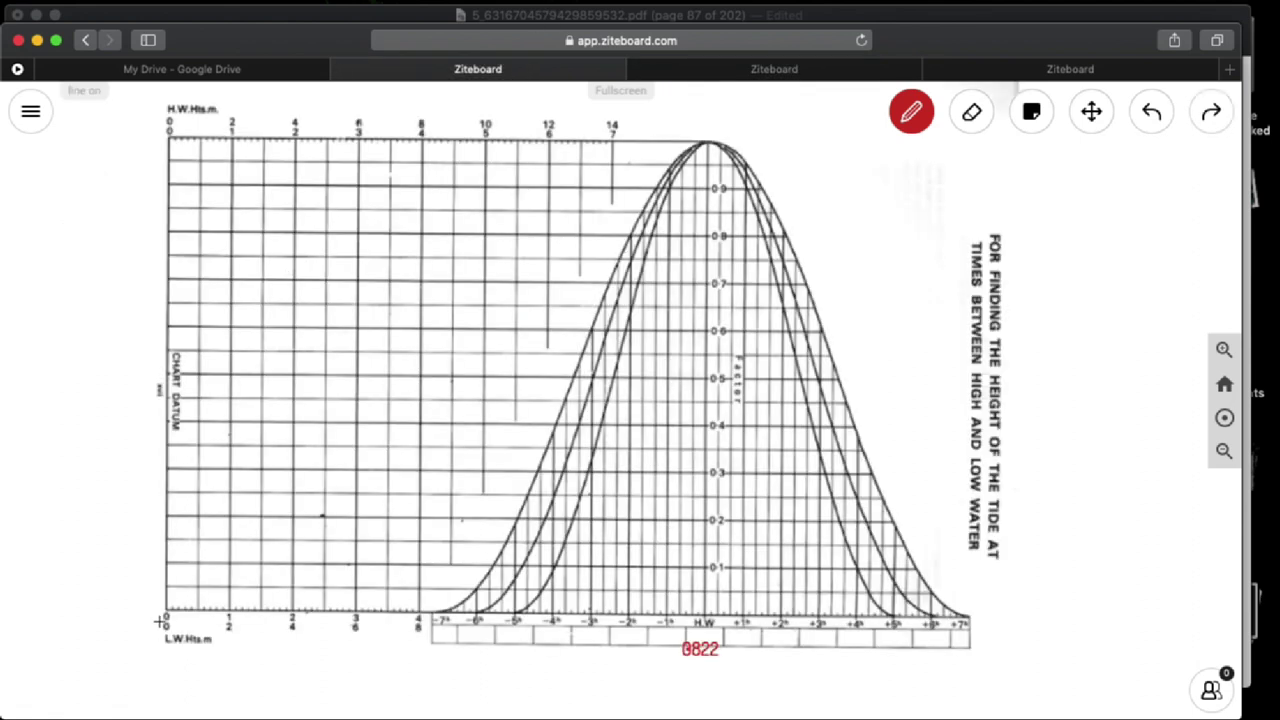
- Draw a straight red line on the tide graph from low-water height 0.4 to high-water height 3.1
left_click(693, 70)
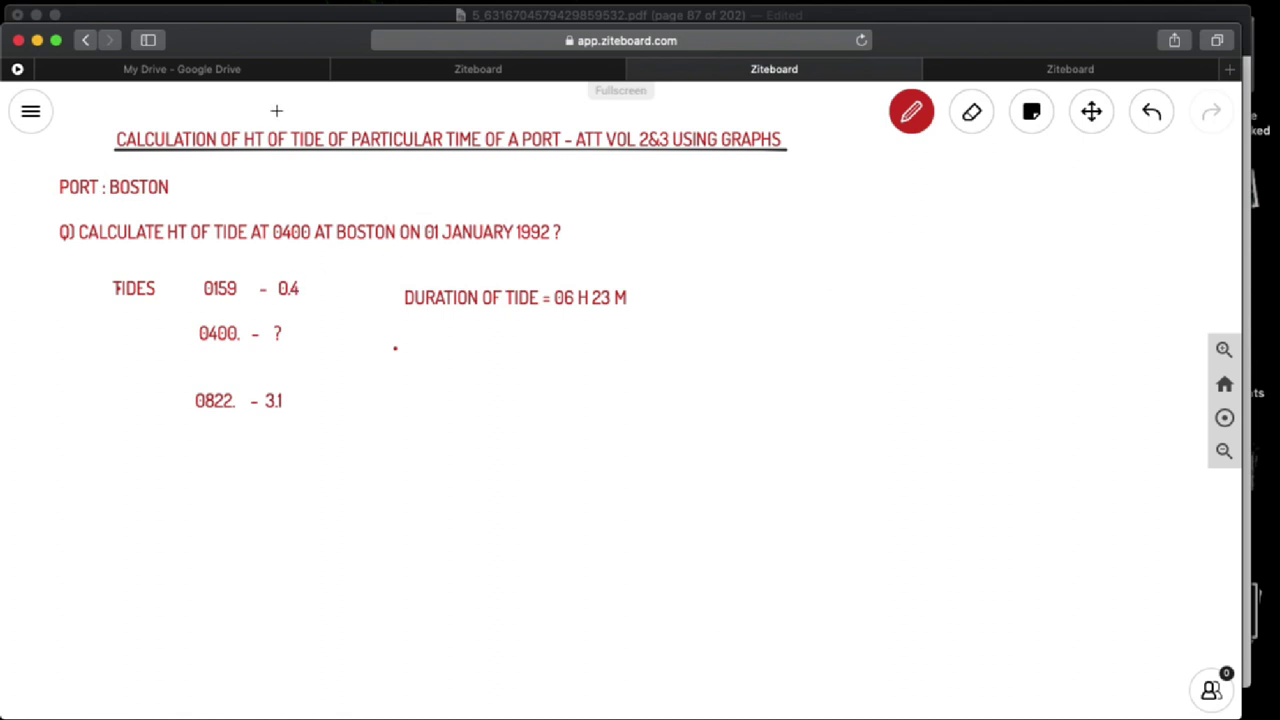
left_click(465, 60)
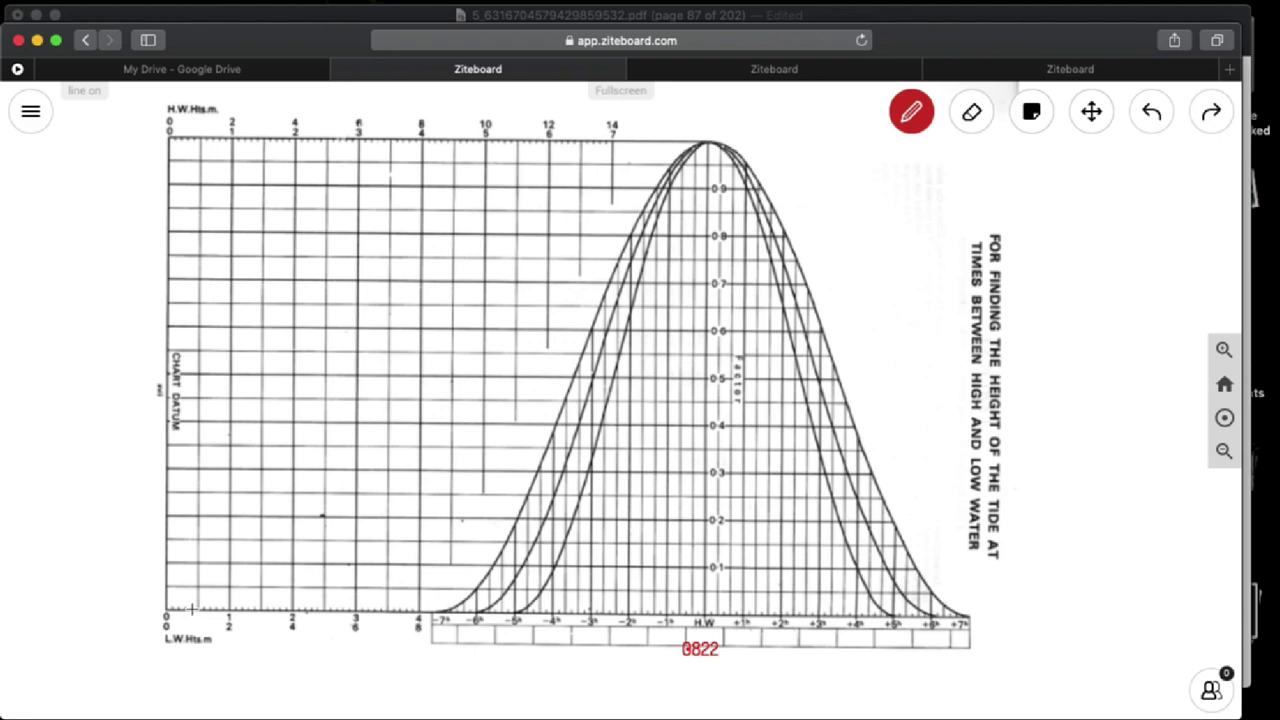
key("f")
key("l")
mouse_move(192, 607)
left_mouse_down()
mouse_move(326, 372)
mouse_move(363, 140)
left_mouse_up()
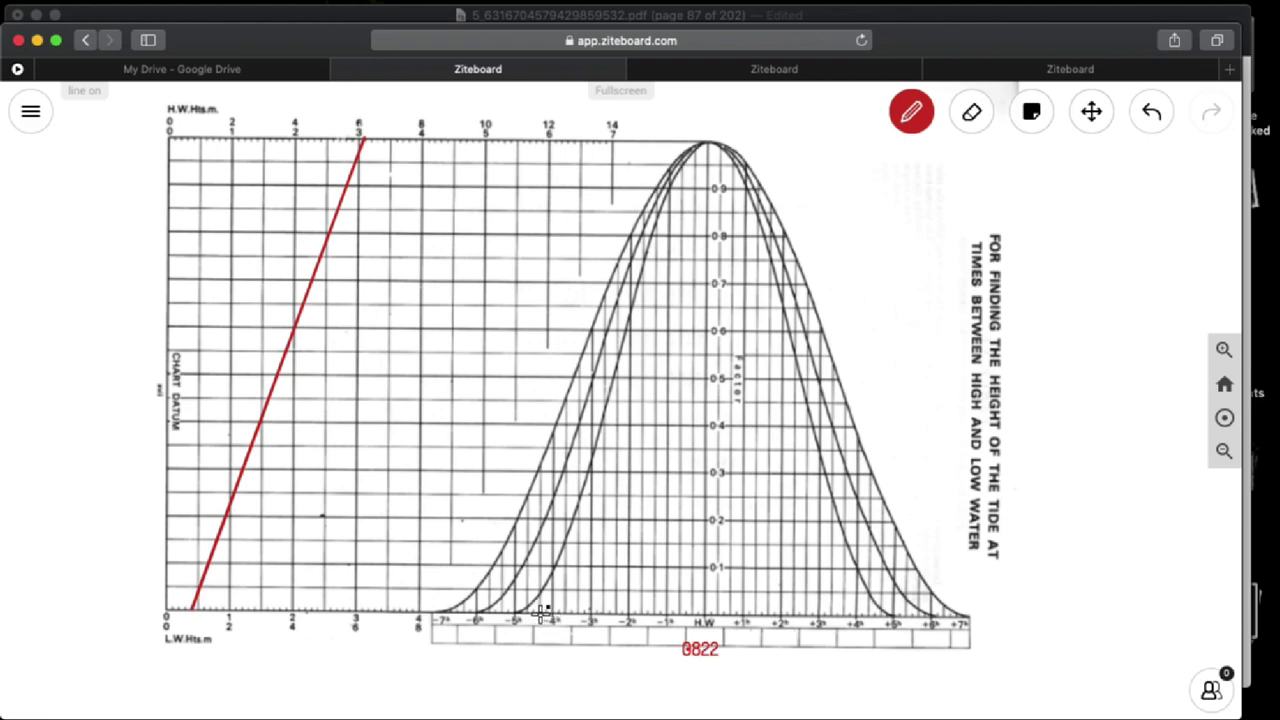
- Draw a red vertical line from near −4h on the time scale up to the tide curve
left_click(543, 612)
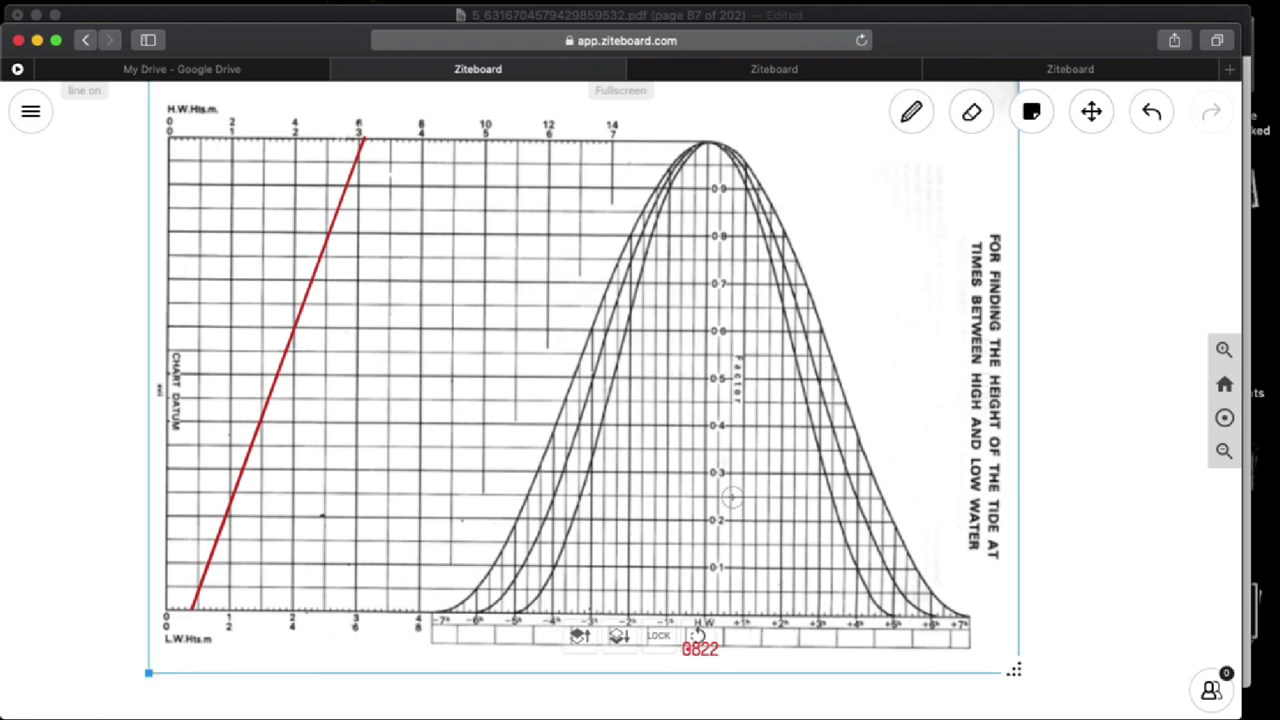
left_click(1068, 384)
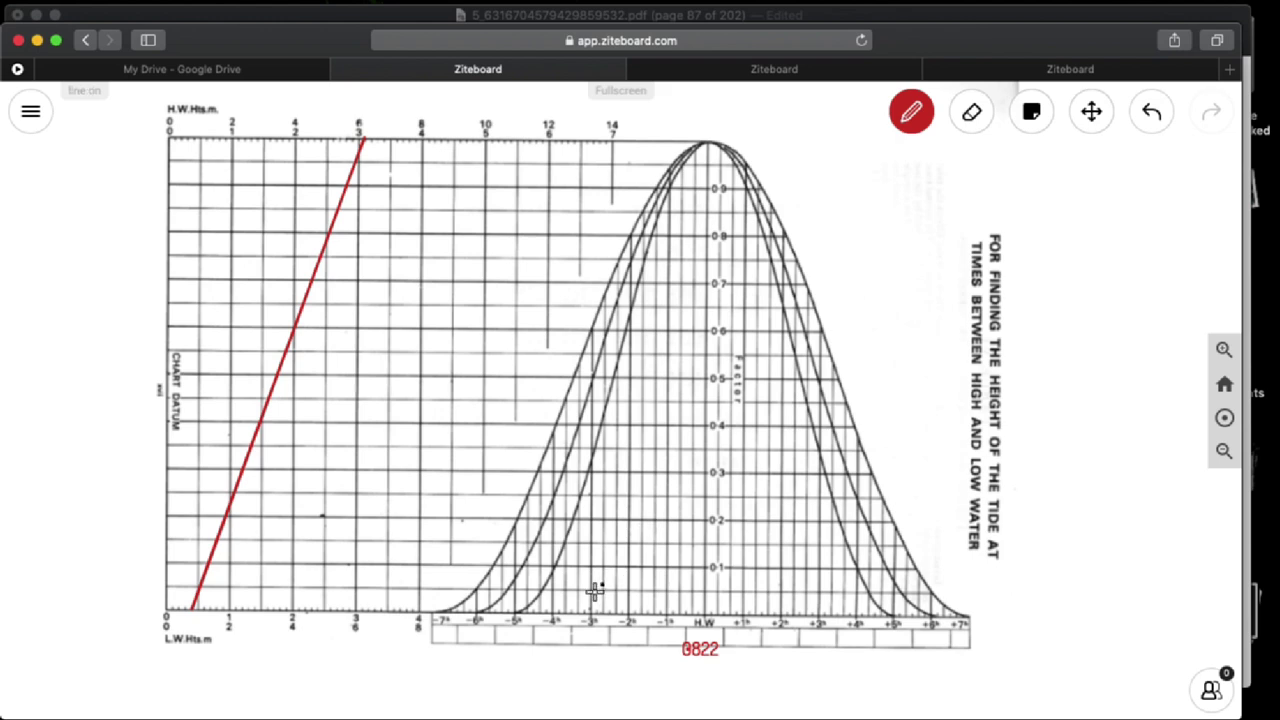
left_click(540, 611)
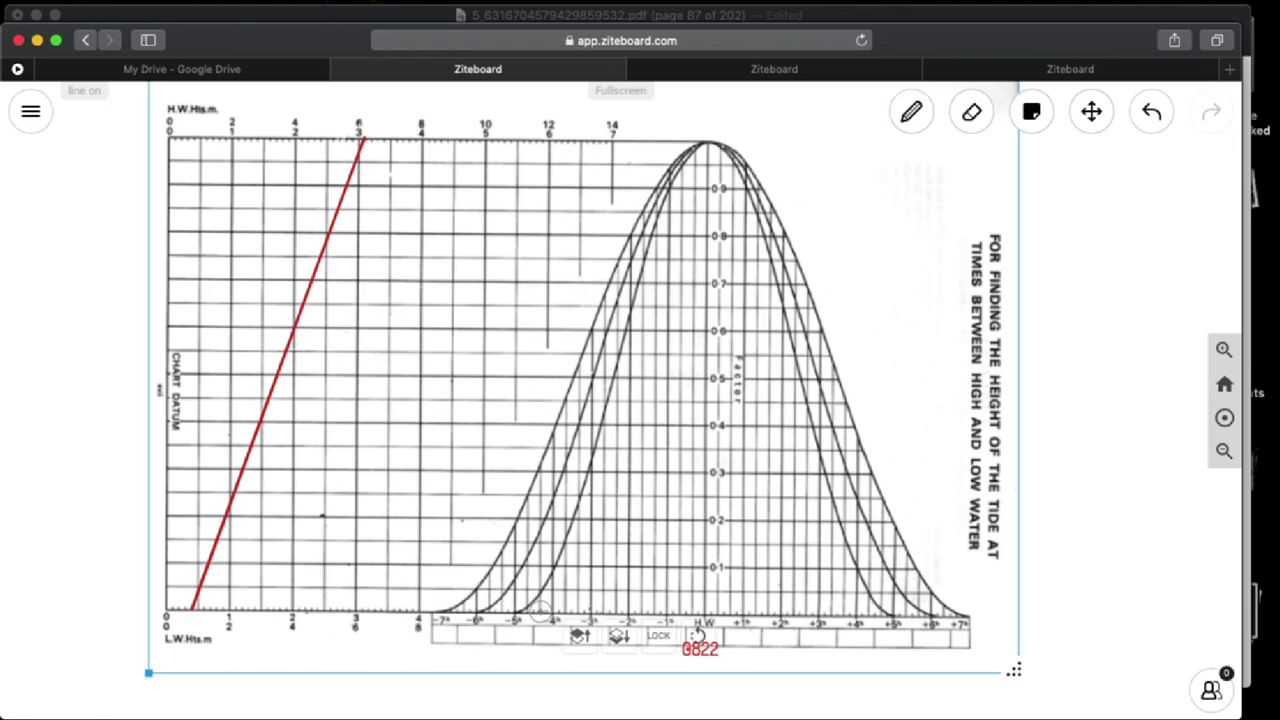
left_click(1160, 340)
key("l")
key("l")
left_click_drag(541, 612, 539, 468)
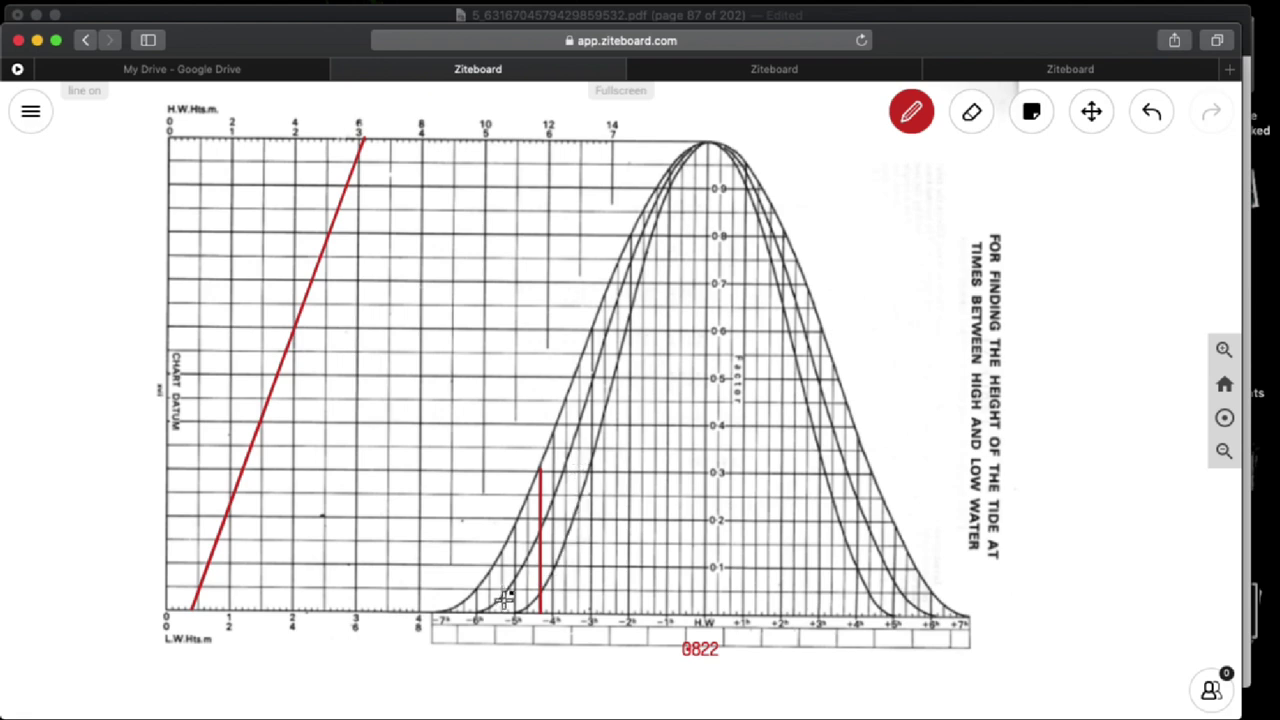
- Draw a red curly bracket beside the vertical line, spanning factors 0.2 to 0.3
left_click(739, 70)
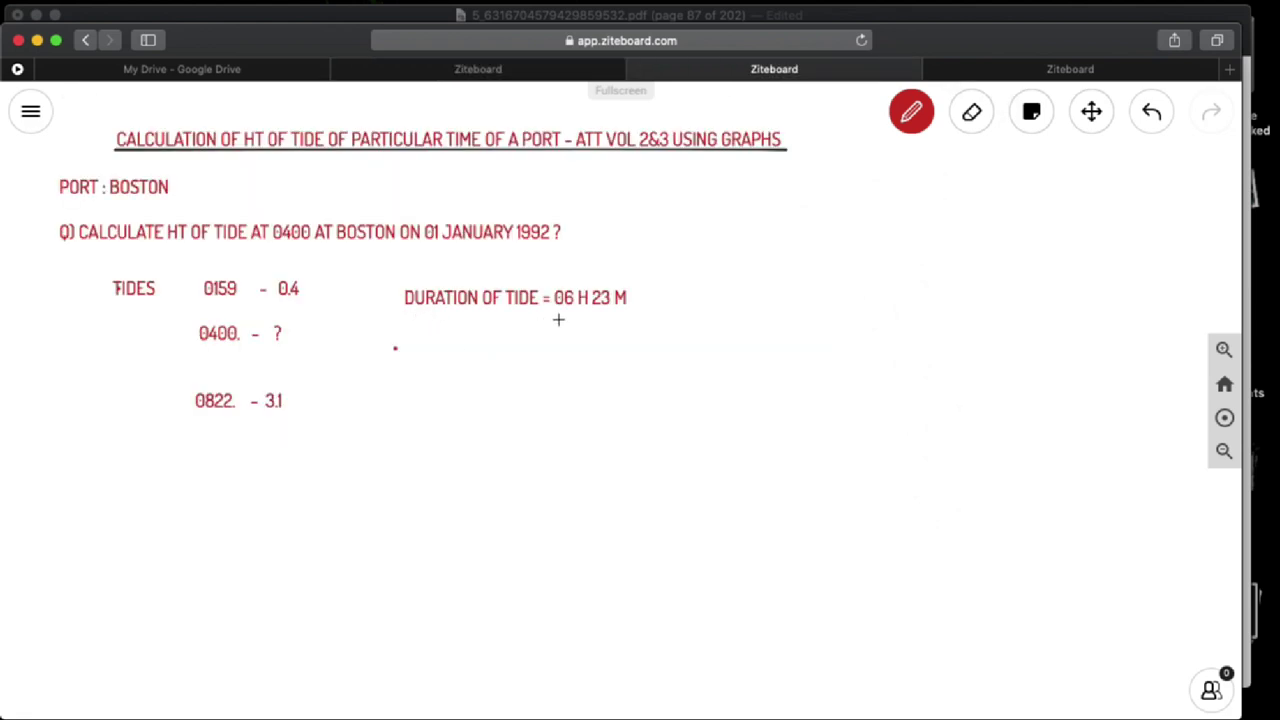
left_click(566, 77)
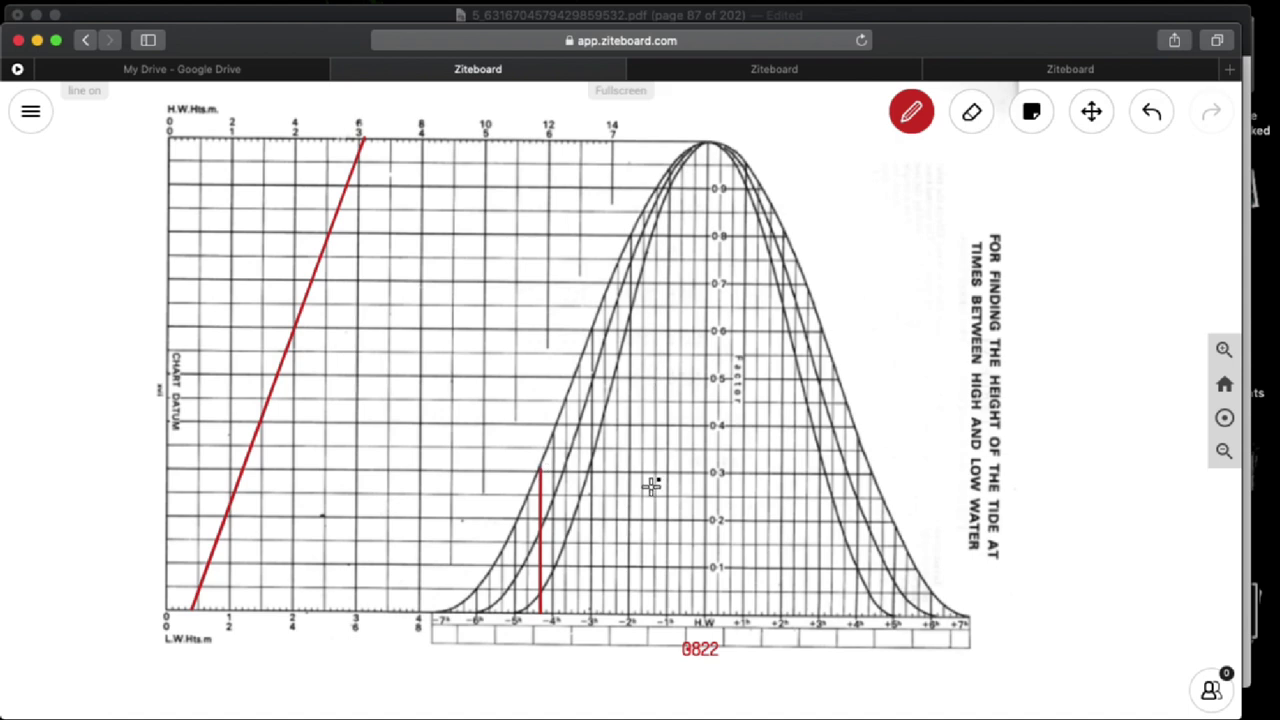
key("l")
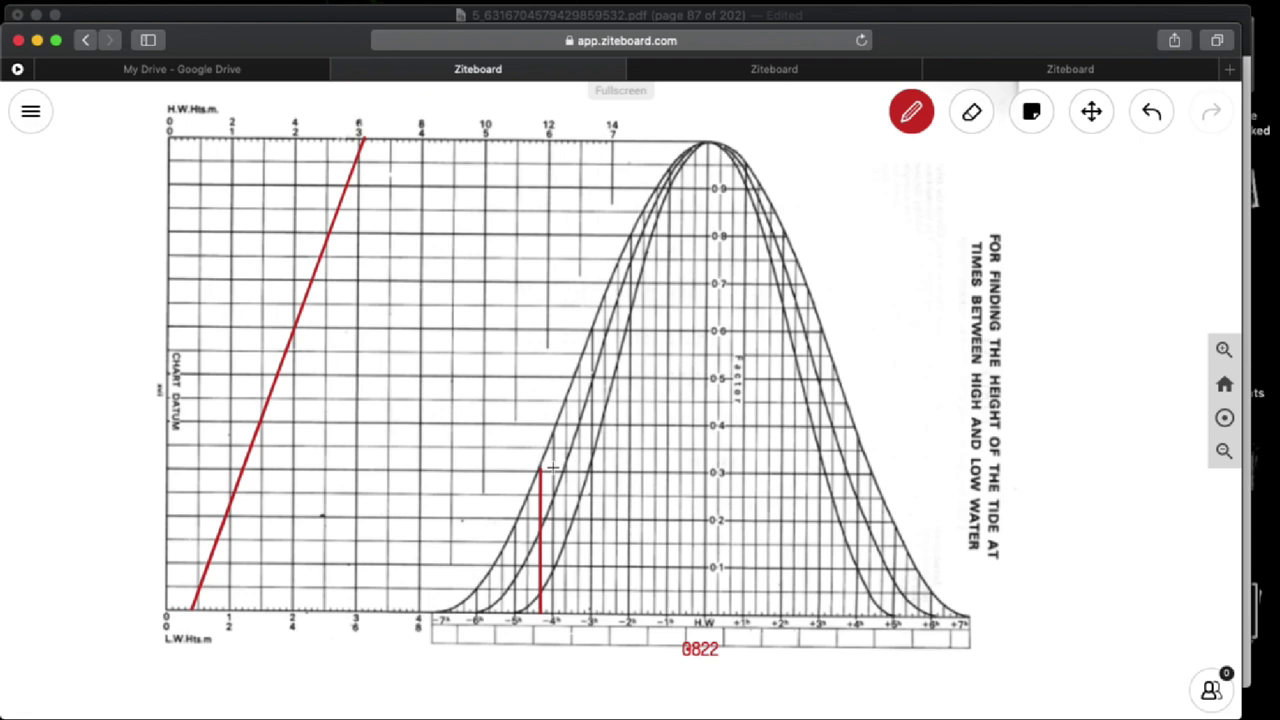
key("Escape")
left_click_drag(552, 468, 557, 470)
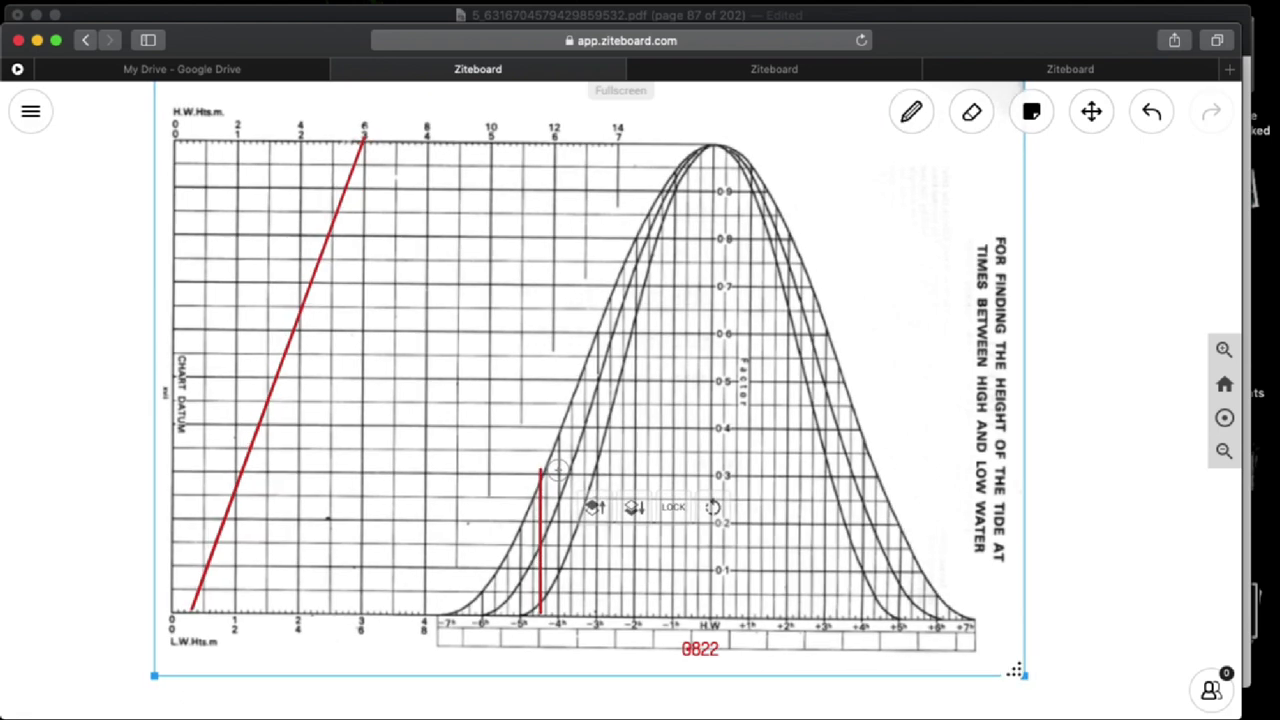
left_click_drag(558, 469, 553, 465)
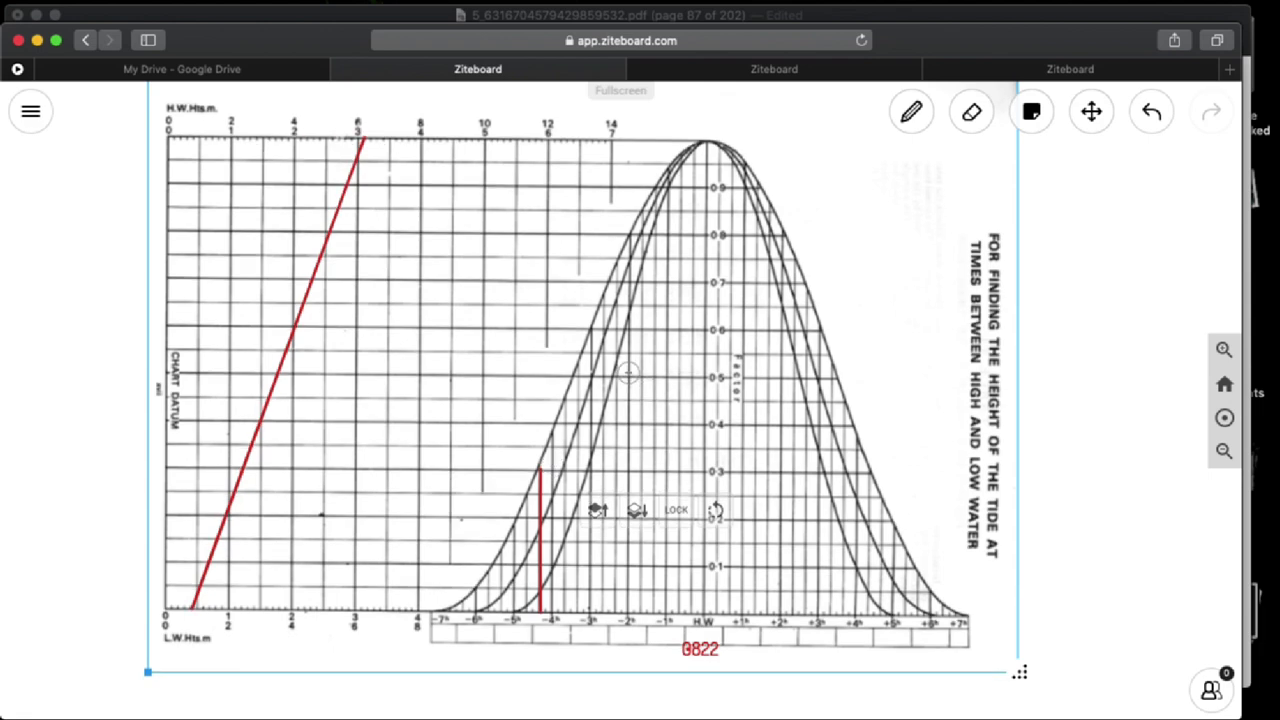
key("p")
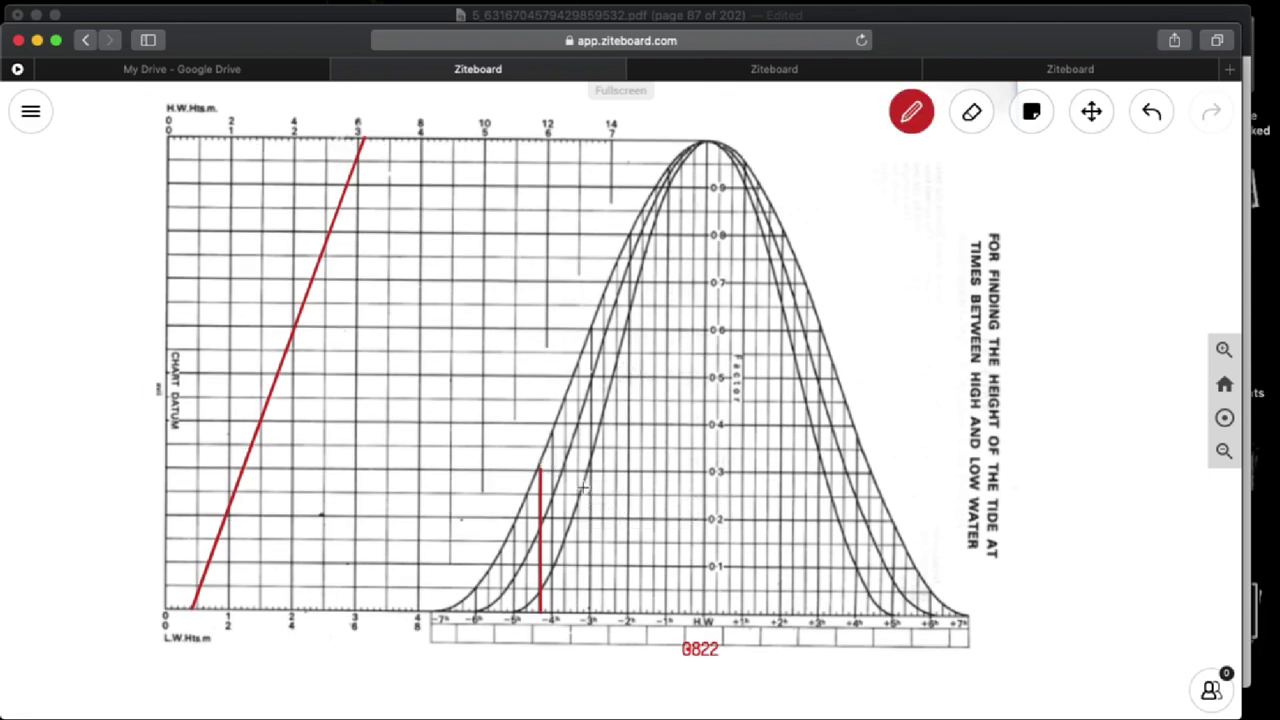
mouse_move(552, 470)
left_mouse_down()
mouse_move(570, 487)
mouse_move(566, 534)
left_mouse_up()
- Write the note 'DISTANCE = 3.5 CM FOR 60 MINUTES', then '23 MINUTES = (3.5/60) X 23 = 1.342 CMS'
type("DIS")
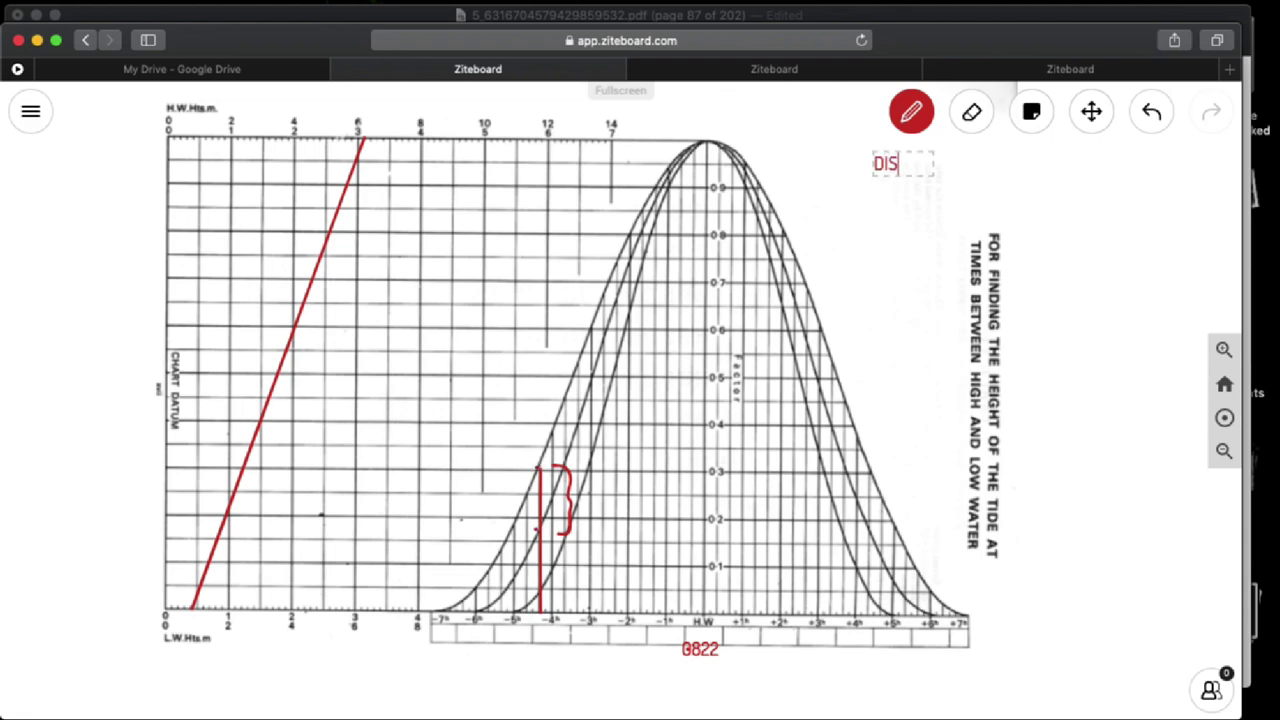
type("TANCE")
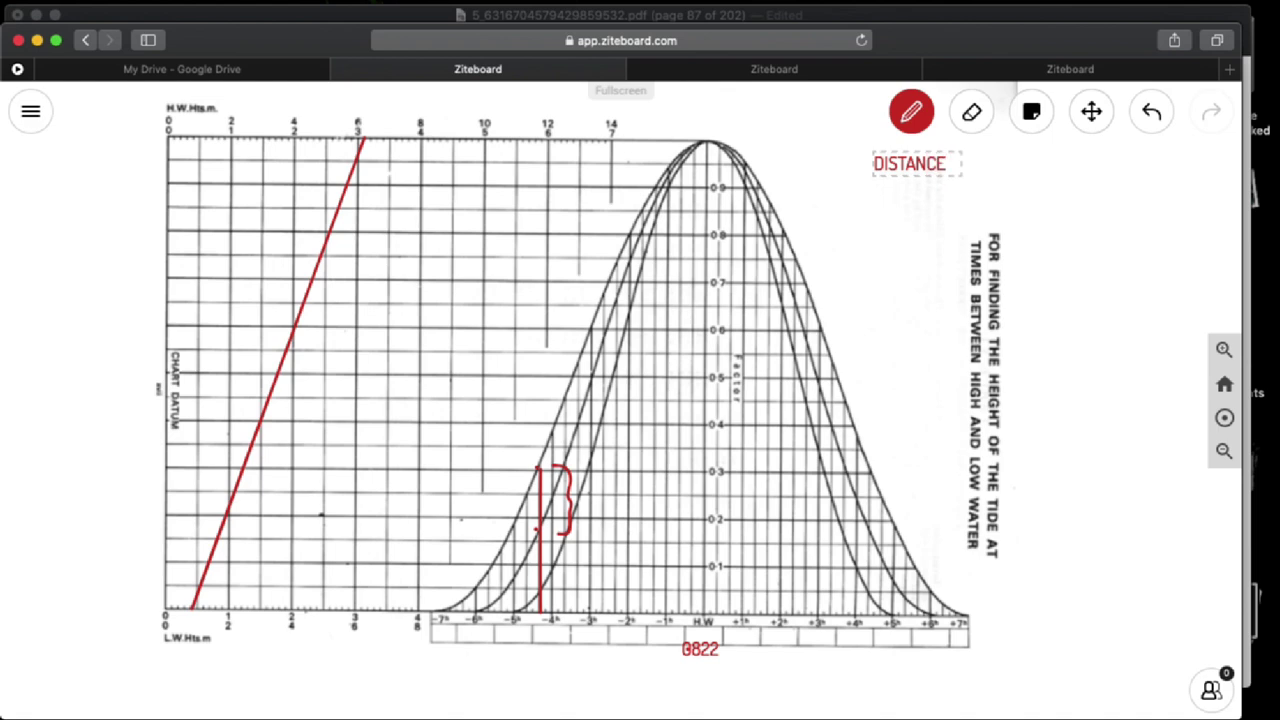
type(" = 3.4")
key("BackSpace")
type("5 CM")
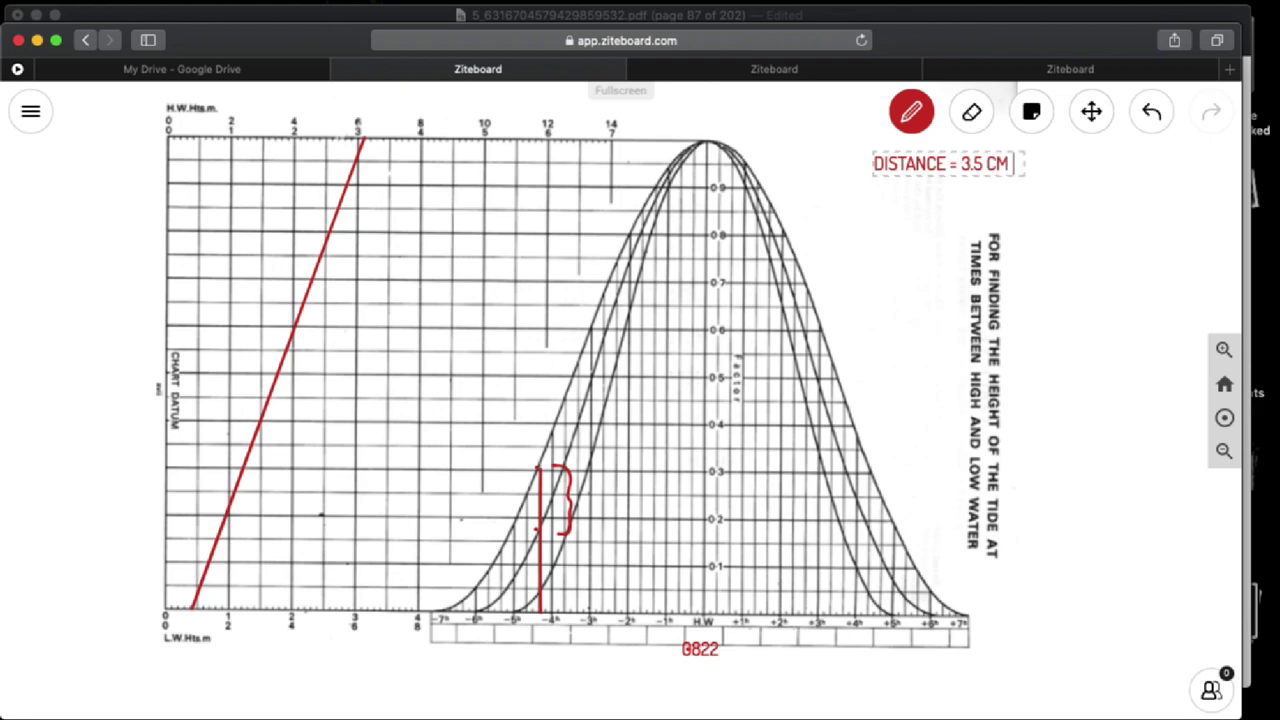
type(" FOR 60")
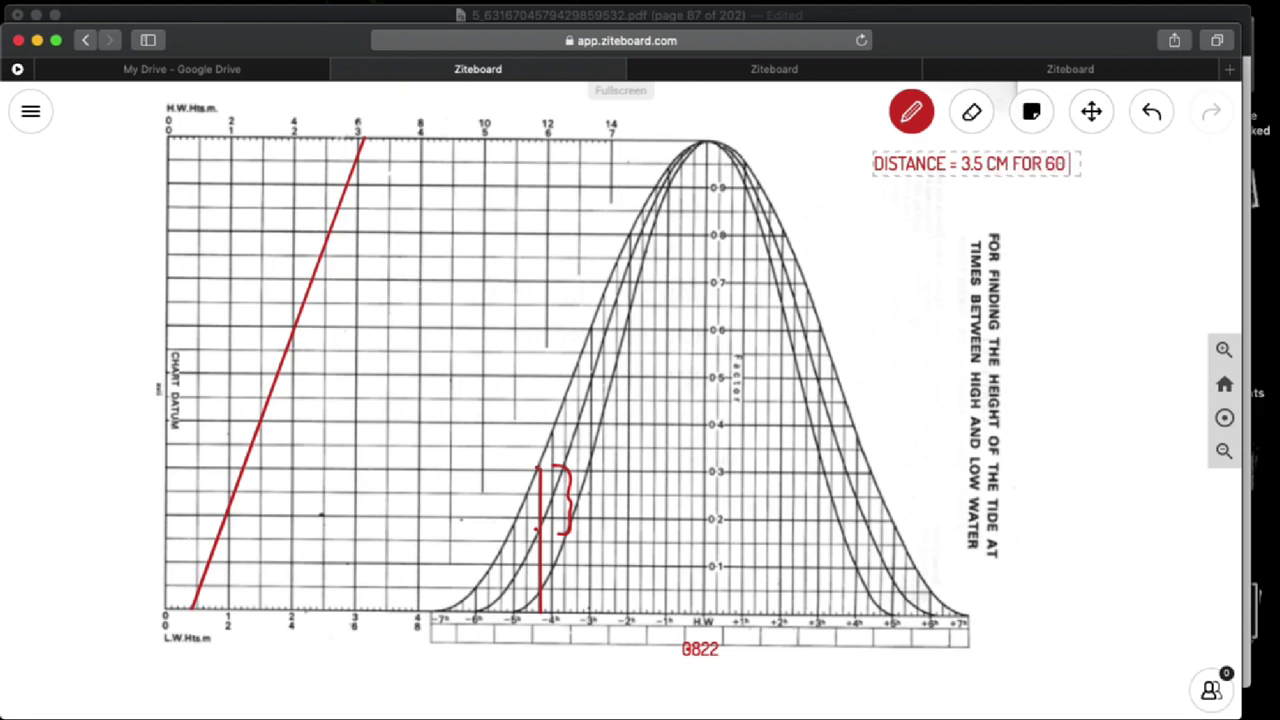
type(" MINUTES")
key("Return")
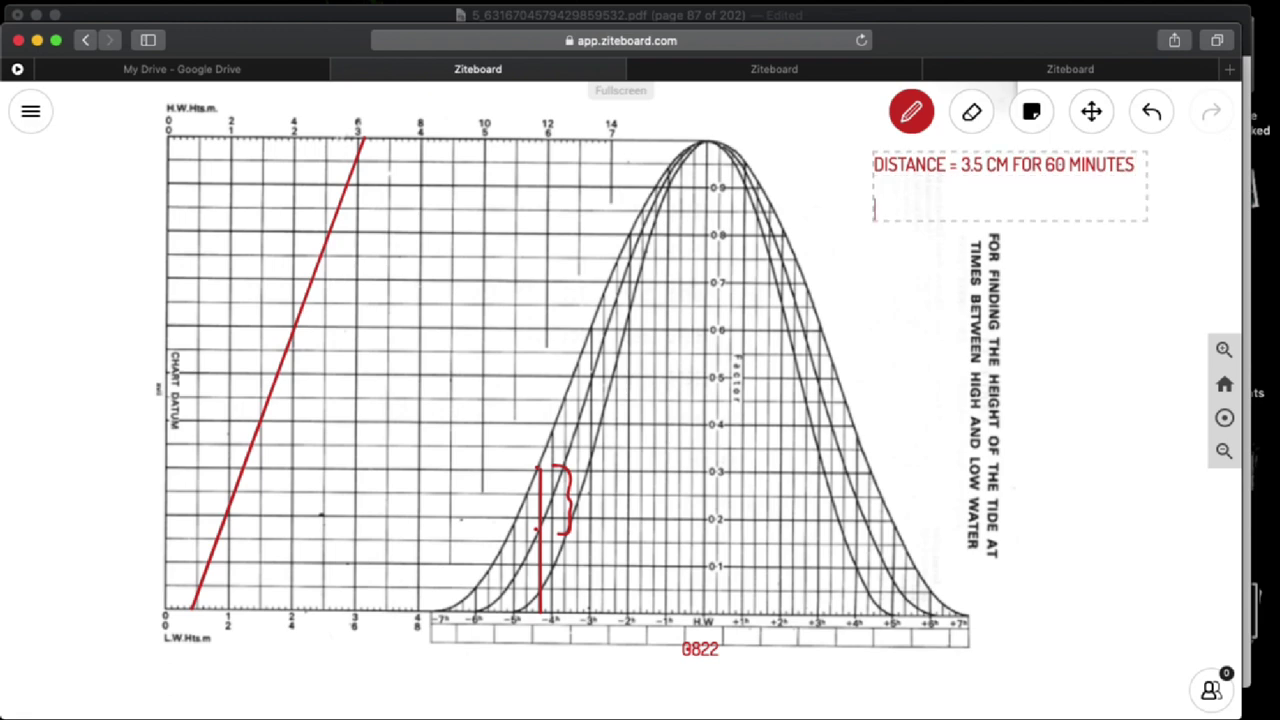
type("FOR ")
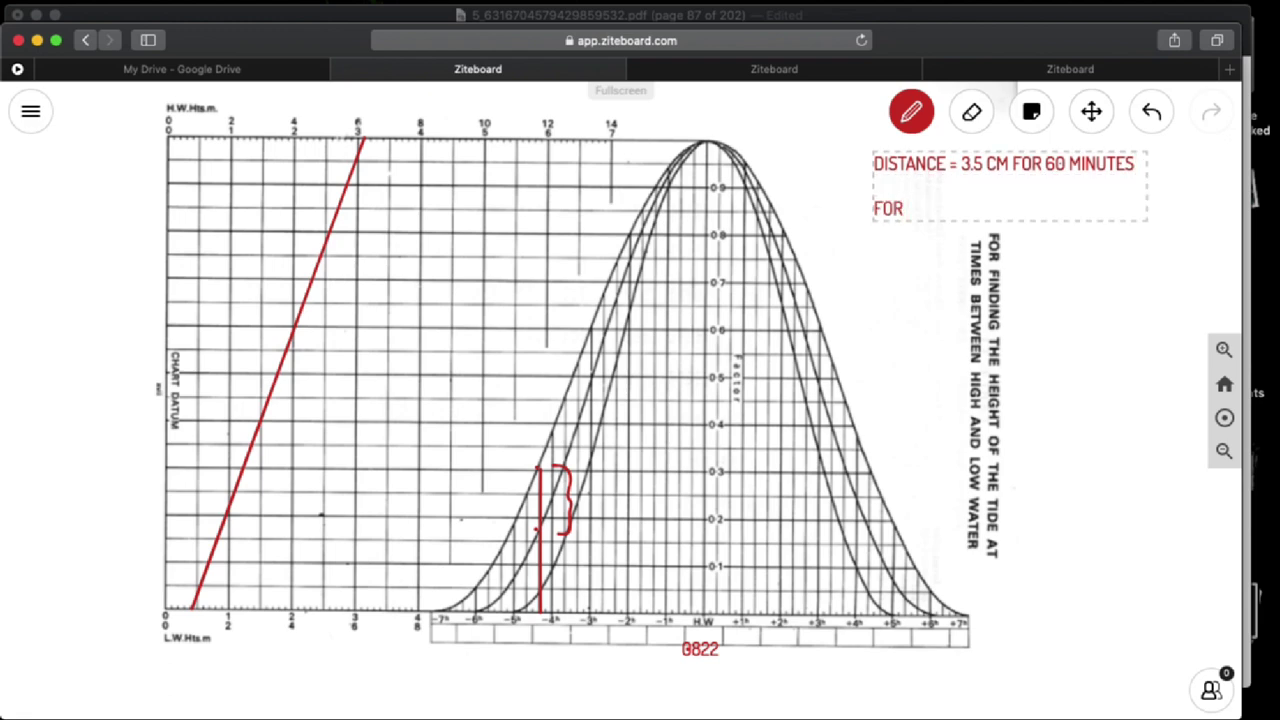
type("23 MINUTES")
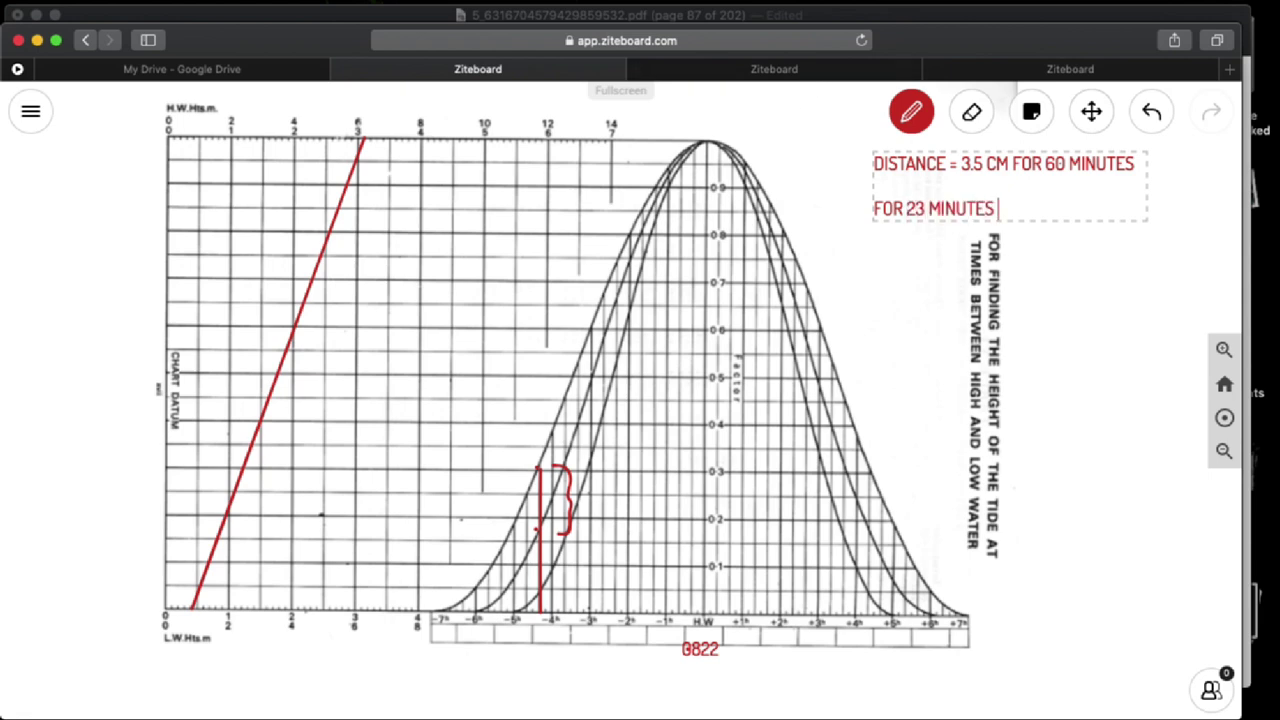
type(" = 3")
type("(")
type("3.5")
type("/60")
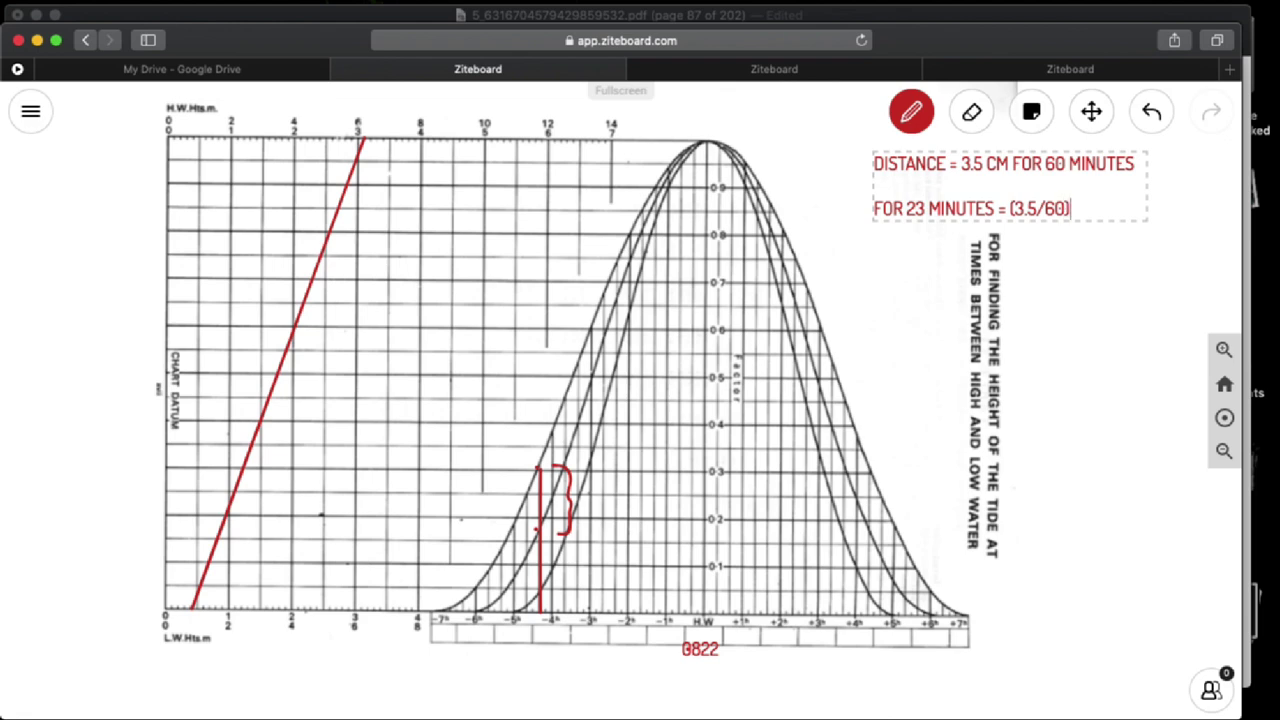
type(") X 23 =")
type("1.342 CMS")
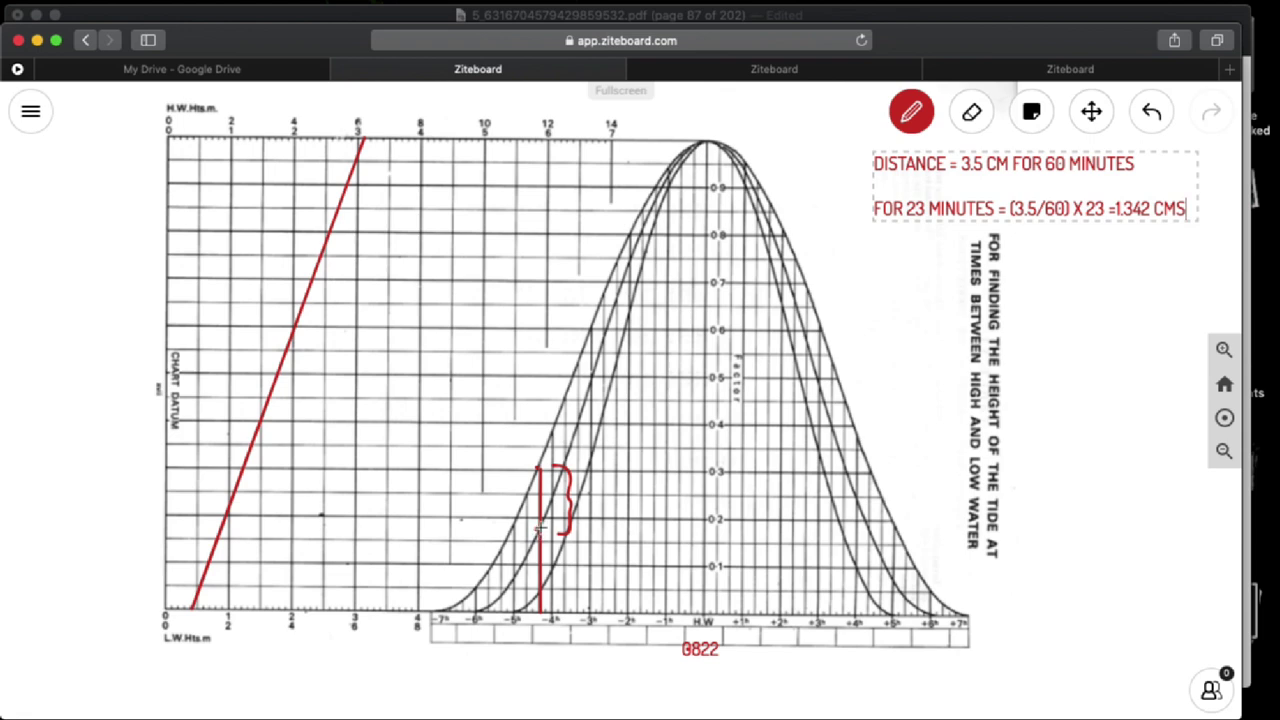
- Draw red lines from the bracket across to the sloped line and down to the height scale
left_click(1117, 278)
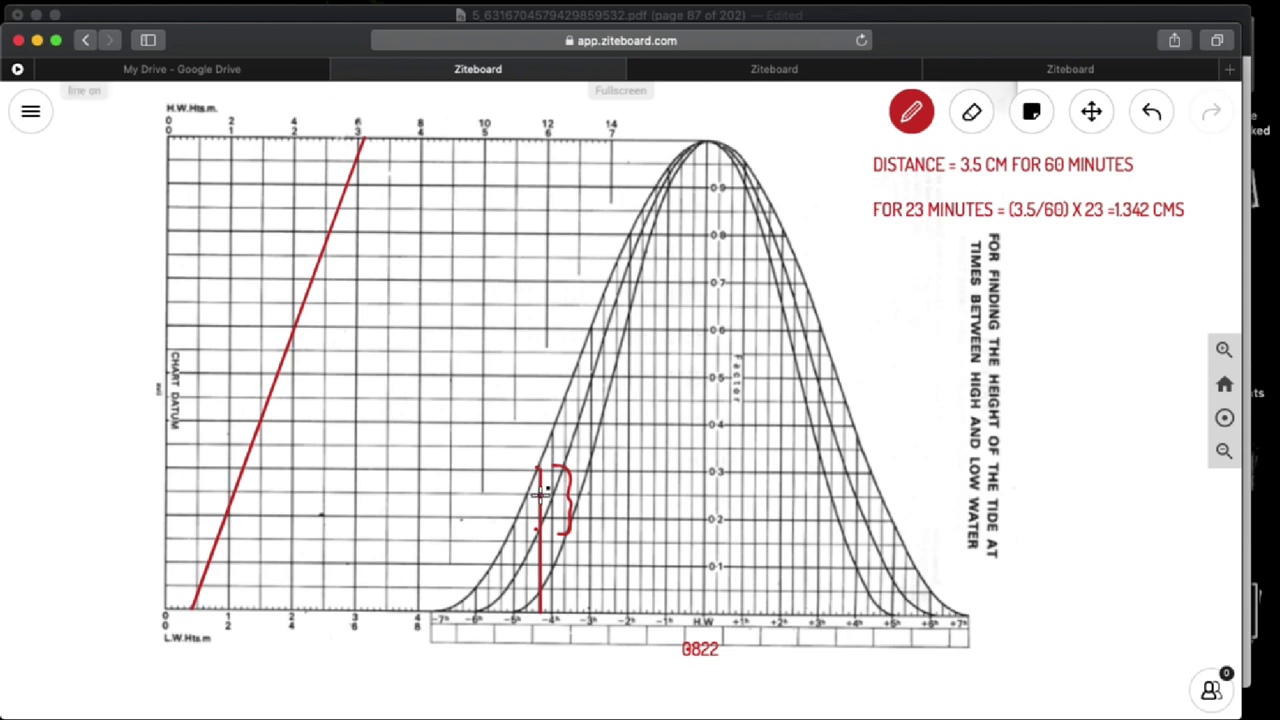
left_click_drag(540, 494, 234, 492)
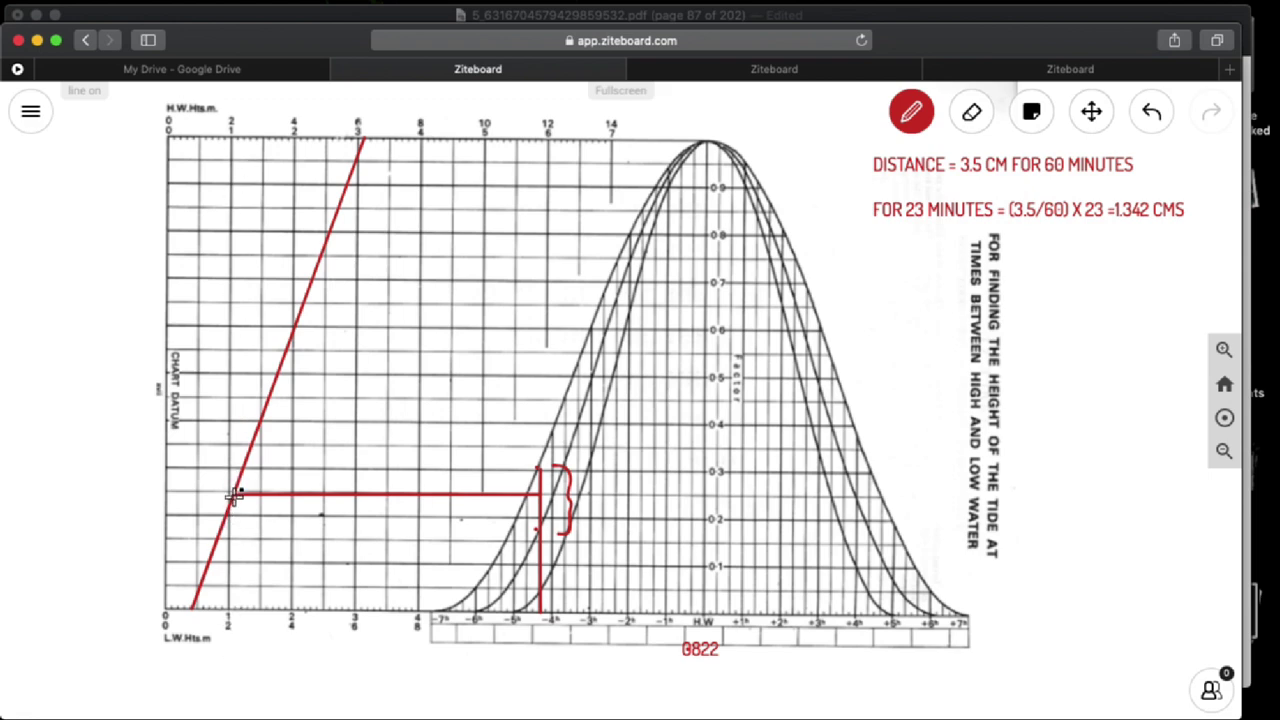
left_click_drag(233, 494, 236, 614)
- Circle the reading on the bottom scale in blue and start its 1.1 M label beneath it
left_click(911, 113)
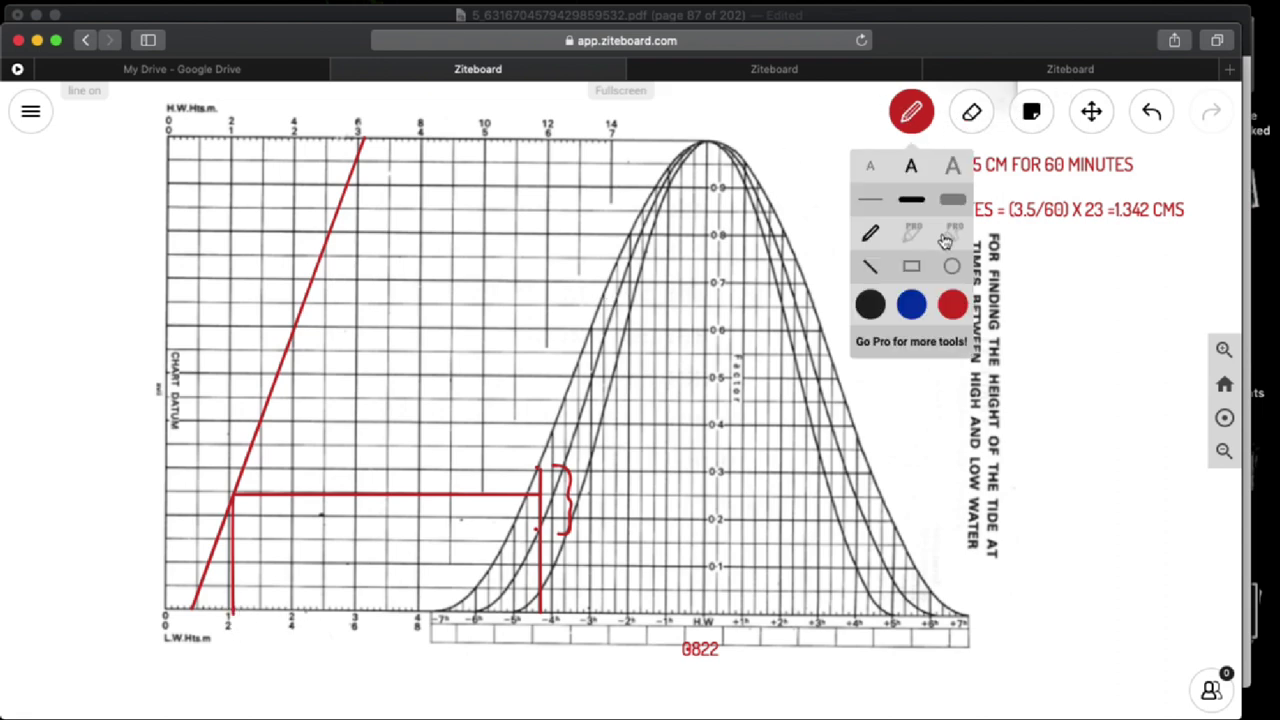
left_click(951, 266)
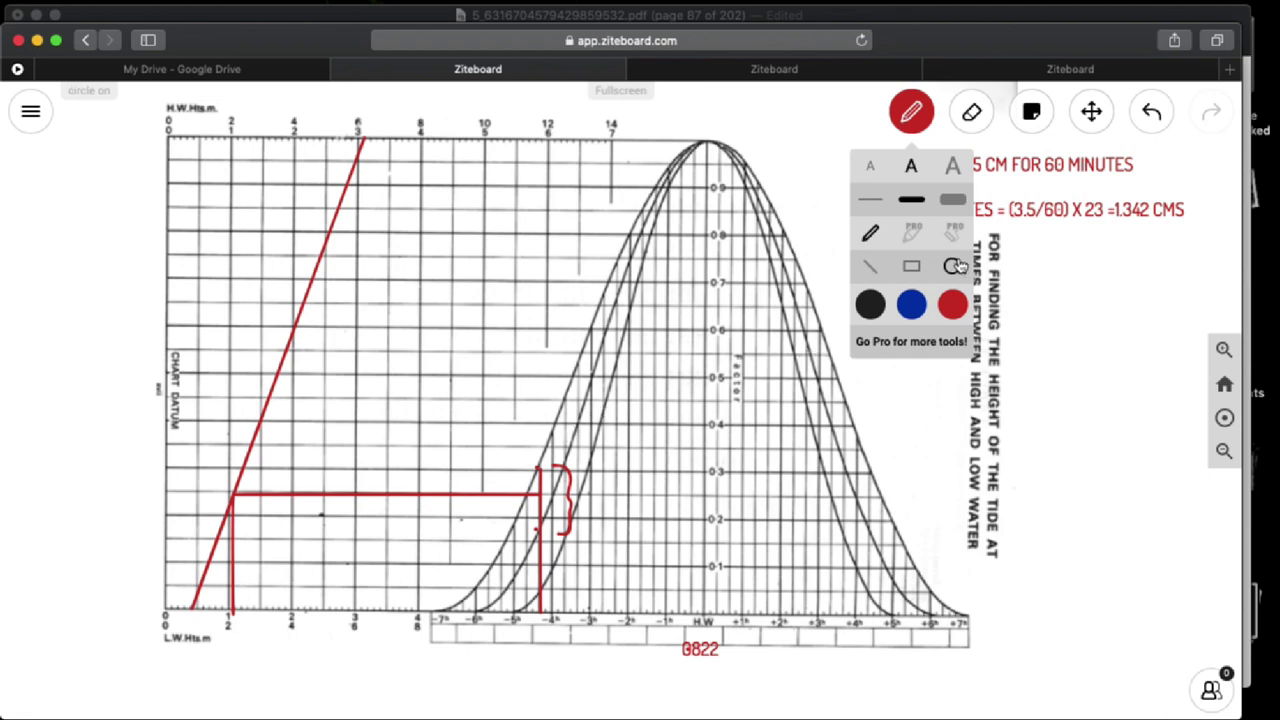
left_click(911, 305)
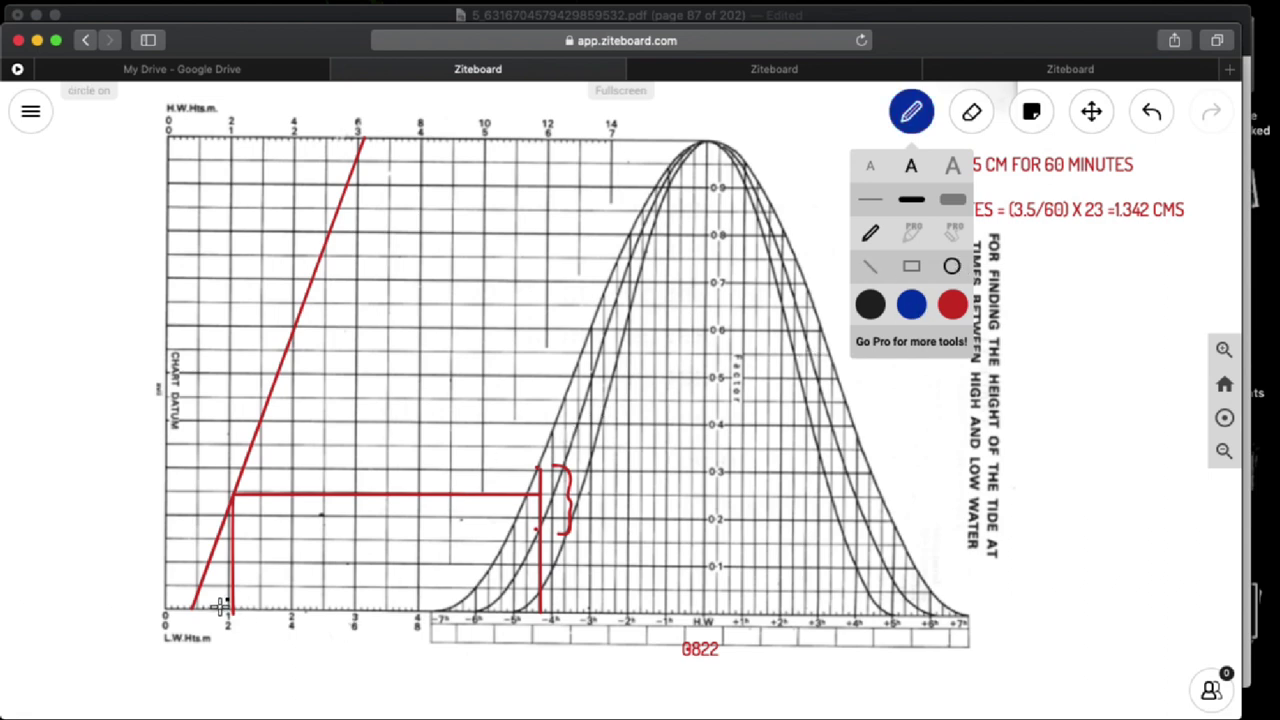
left_click_drag(224, 605, 245, 618)
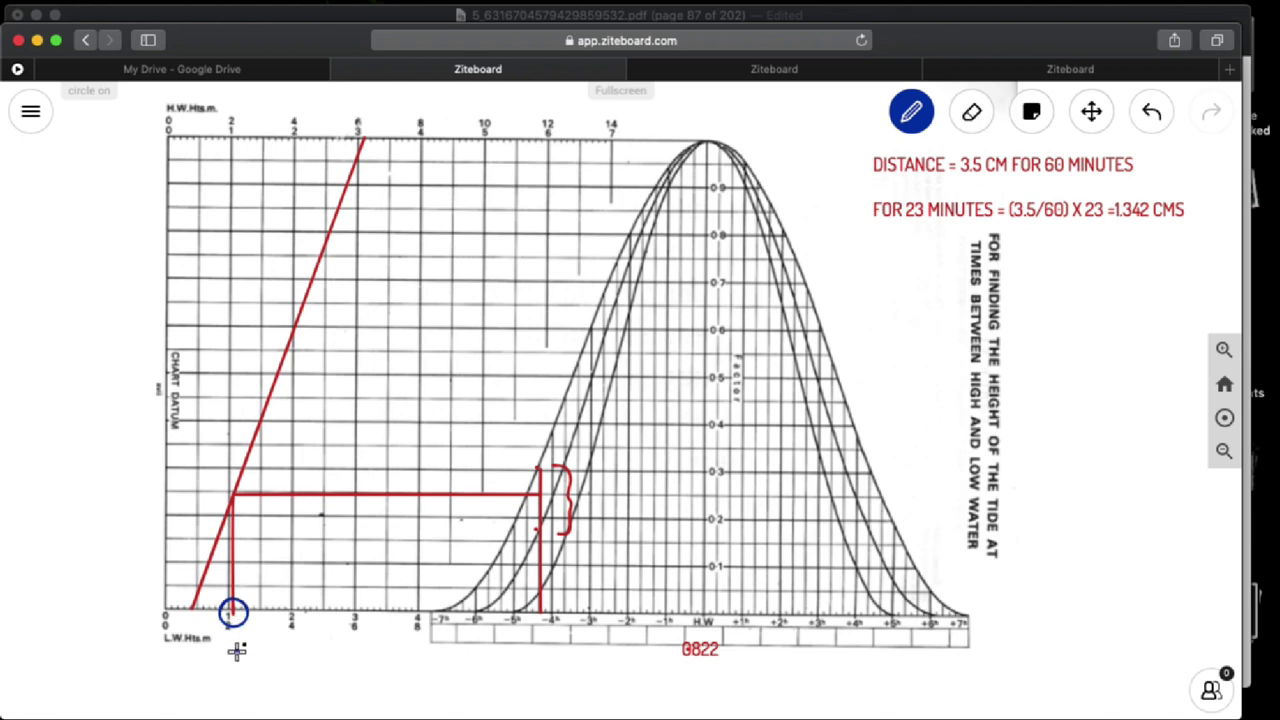
double_click(237, 651)
- On the Boston question board, write 'HT OF TIDE AT 0400 HRS AT BOSTON ON 01 JAN 1992 = 1.1 METERS' beside the 0822 entry
left_click(703, 72)
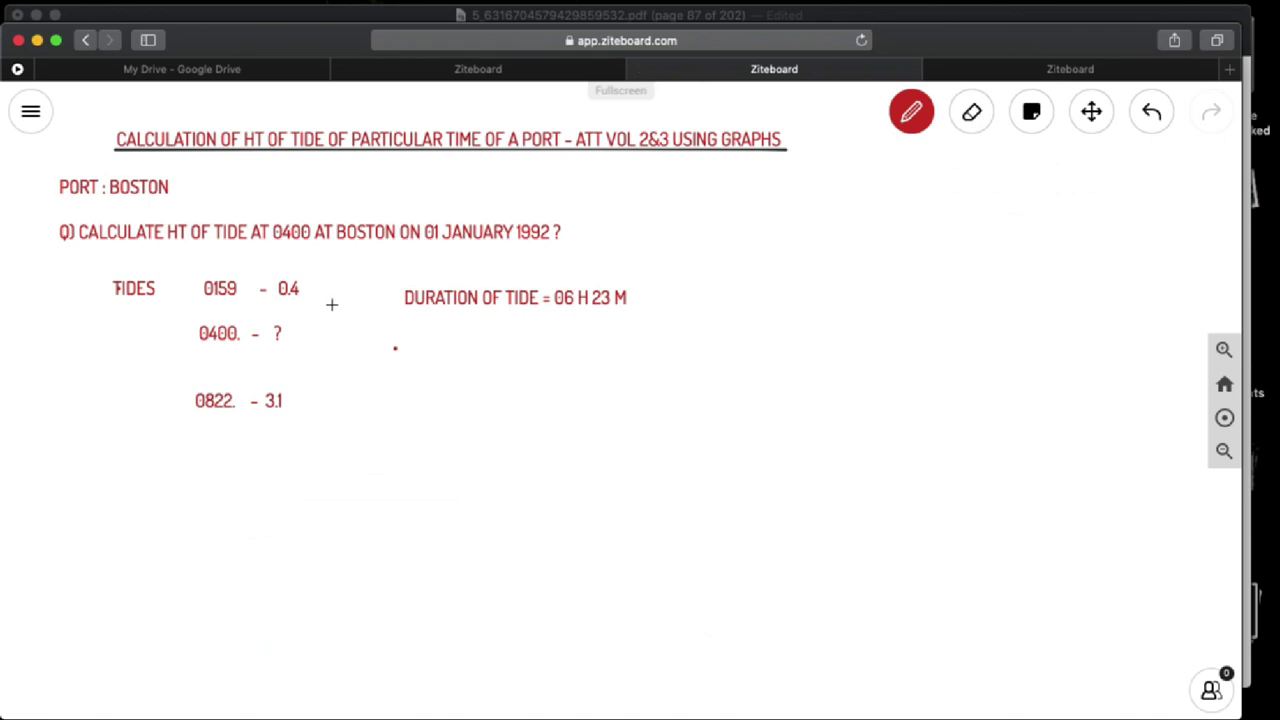
left_click(441, 404)
type("HT OF TIDE AT 0400 HRS AT BOSTON ON 01 JAN ")
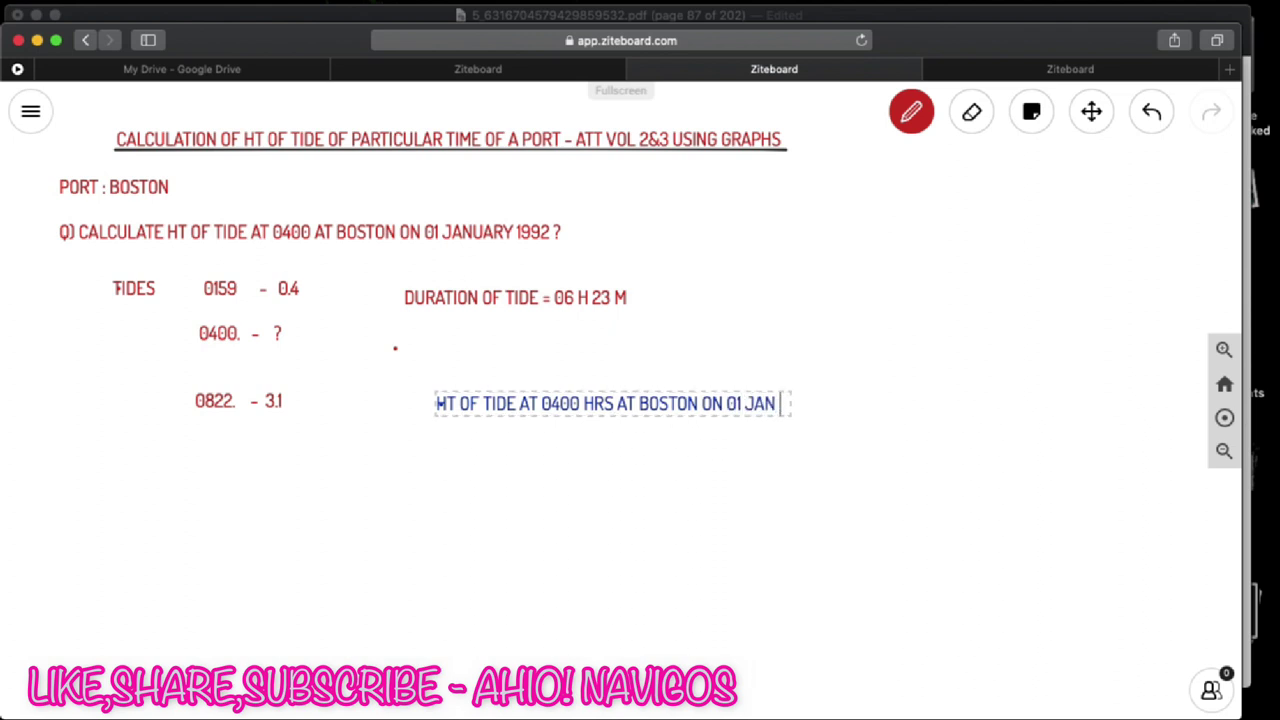
type("1992")
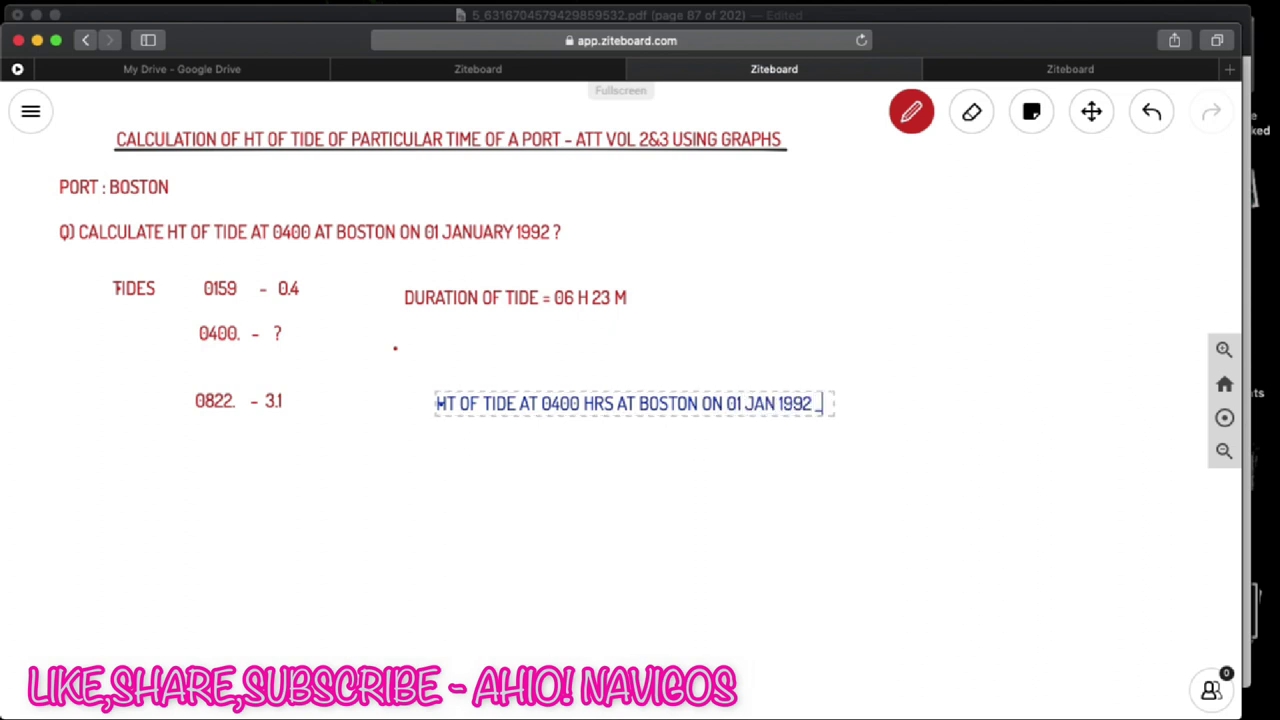
type(" = 1.1 METERS.")
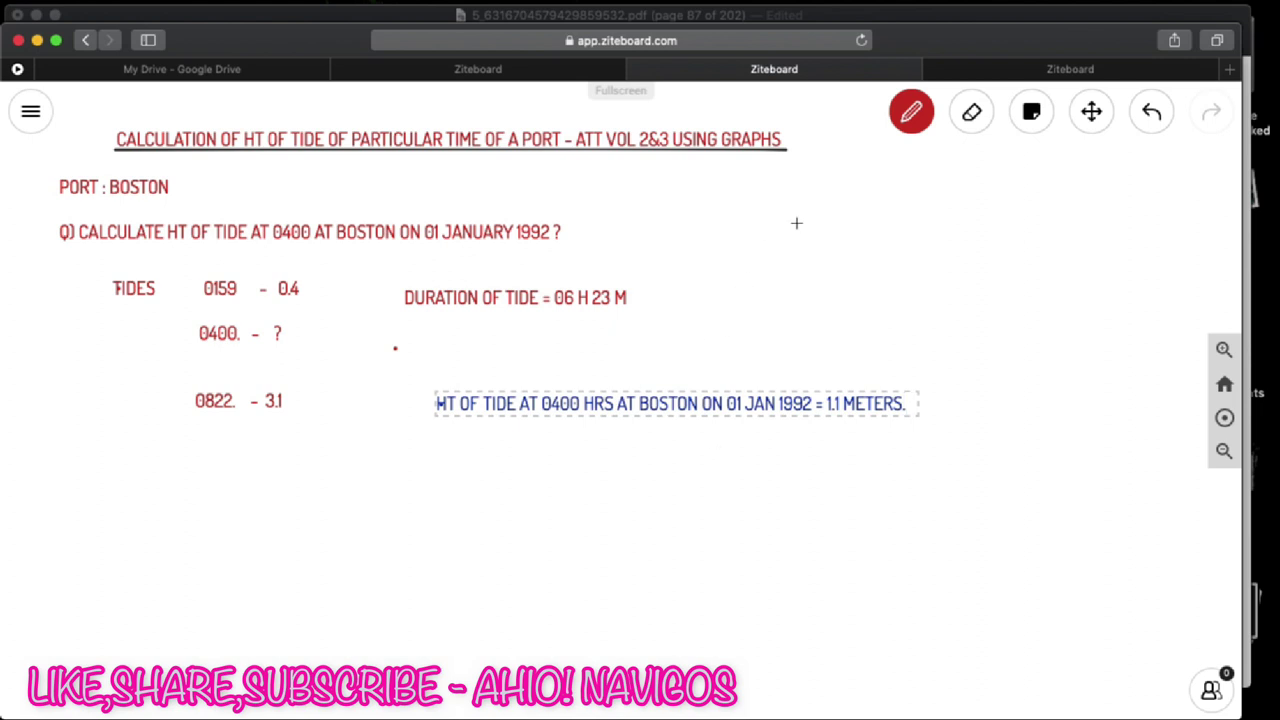
mouse_move(917, 12)
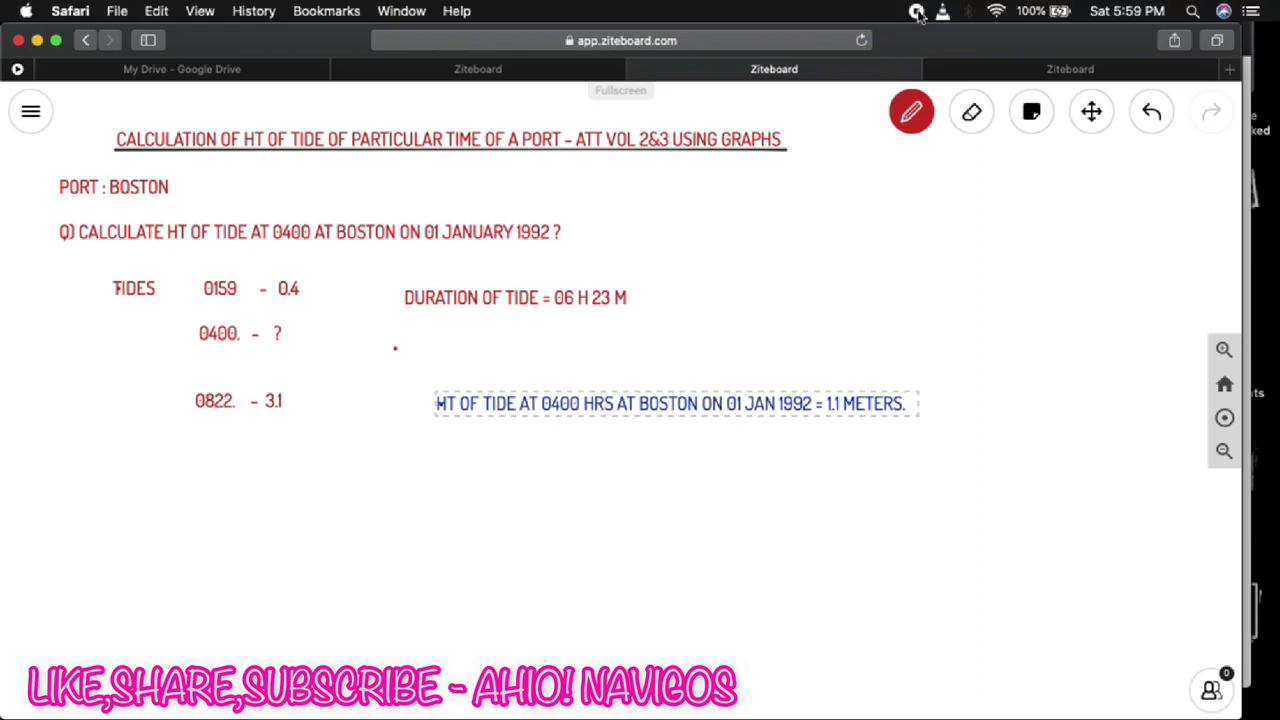